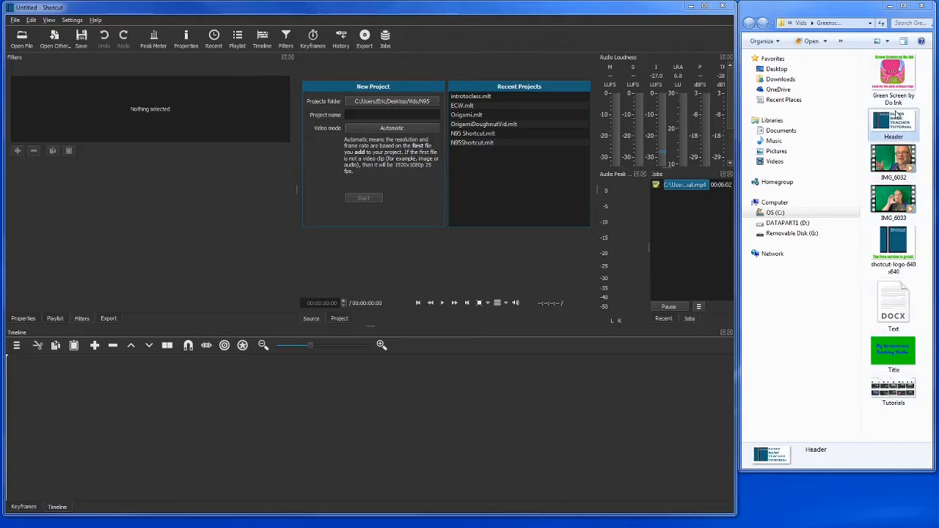
Add the Green Screen by Do Ink, Header, shotcut-logo-640x640, Title, IMG_6033 and Tutorials files to the playlist, in that order
{"action": "left_click", "coordinate": [238, 41]}
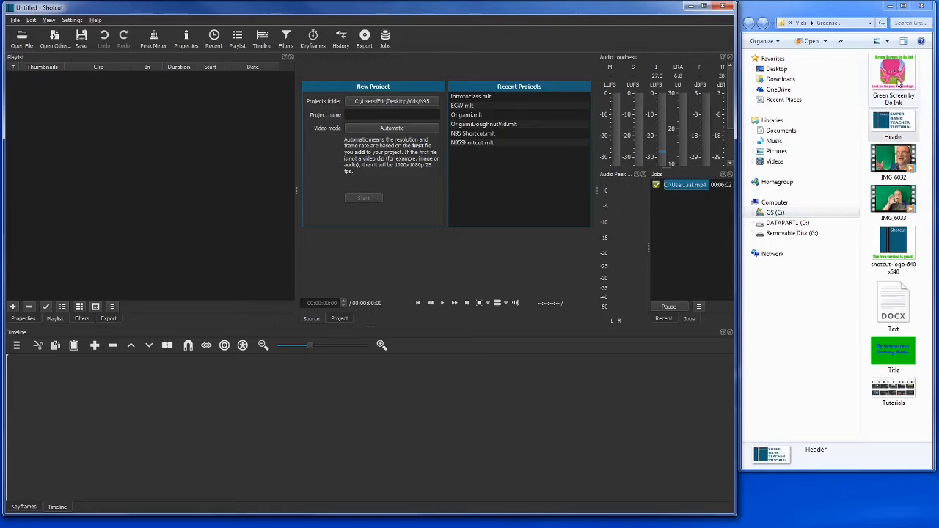
{"action": "left_click_drag", "start_coordinate": [896, 82], "coordinate": [105, 119]}
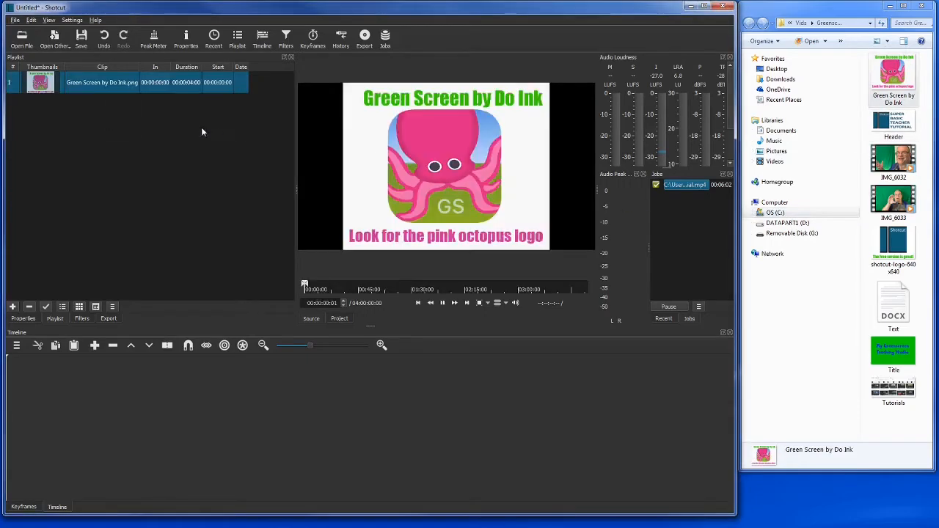
{"action": "left_click", "coordinate": [891, 126]}
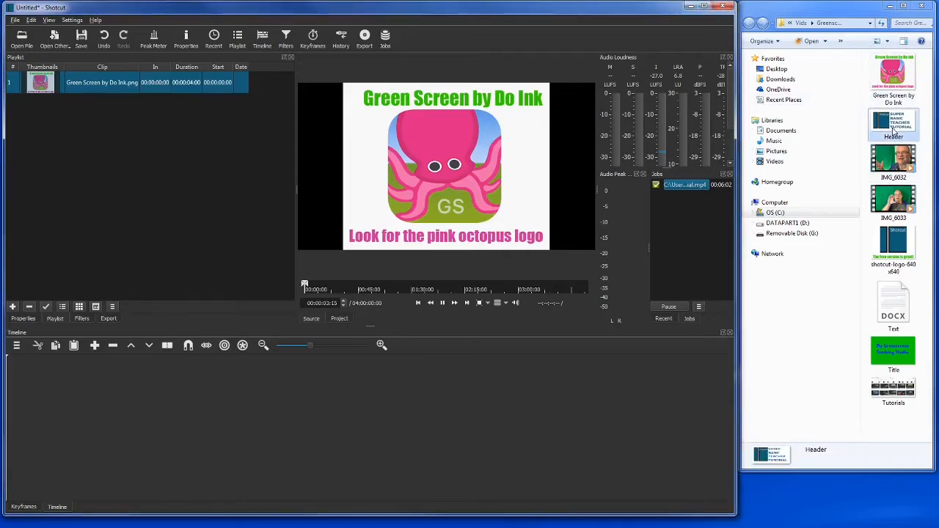
{"action": "left_click_drag", "start_coordinate": [892, 126], "coordinate": [132, 189]}
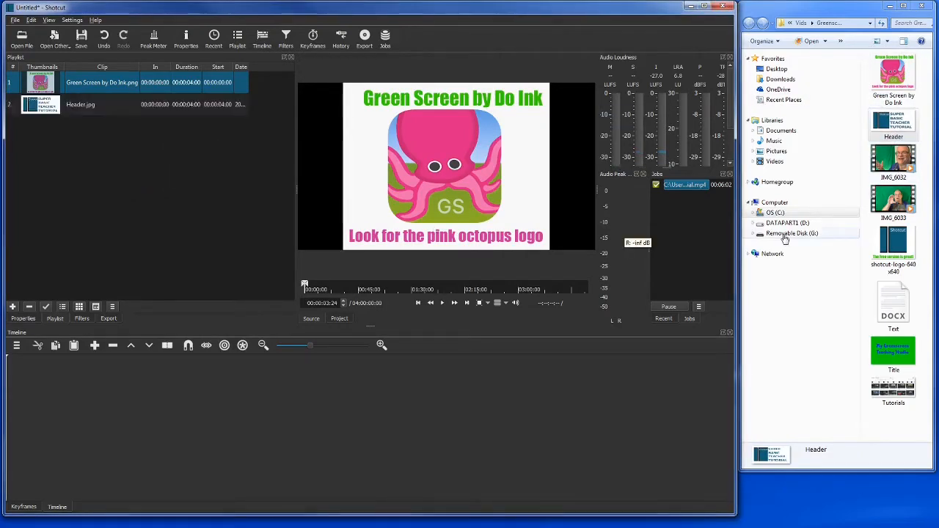
{"action": "left_click_drag", "start_coordinate": [893, 242], "coordinate": [260, 233]}
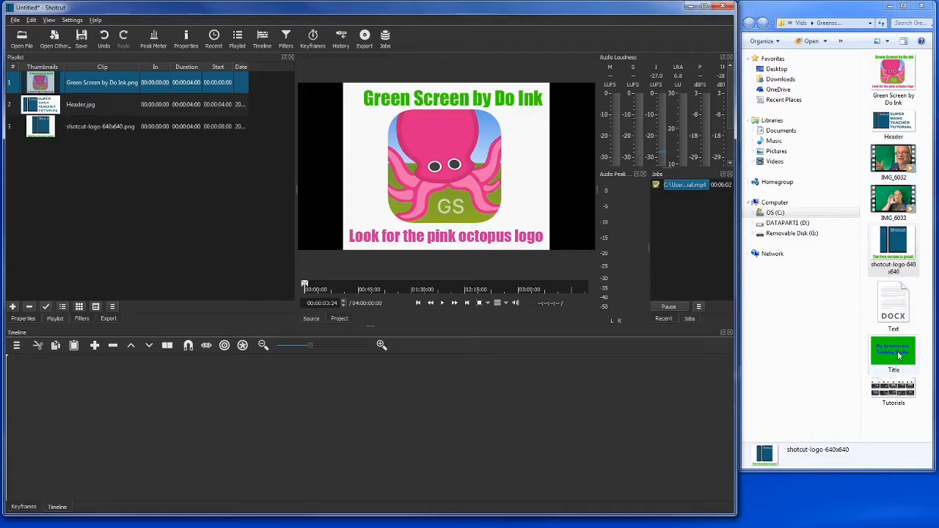
{"action": "left_click_drag", "start_coordinate": [893, 352], "coordinate": [143, 218]}
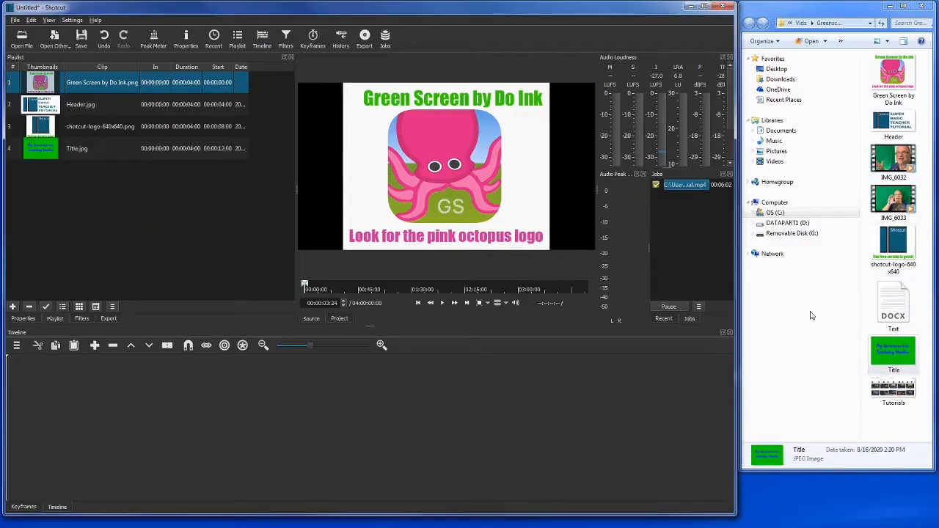
{"action": "left_click_drag", "start_coordinate": [893, 198], "coordinate": [165, 192]}
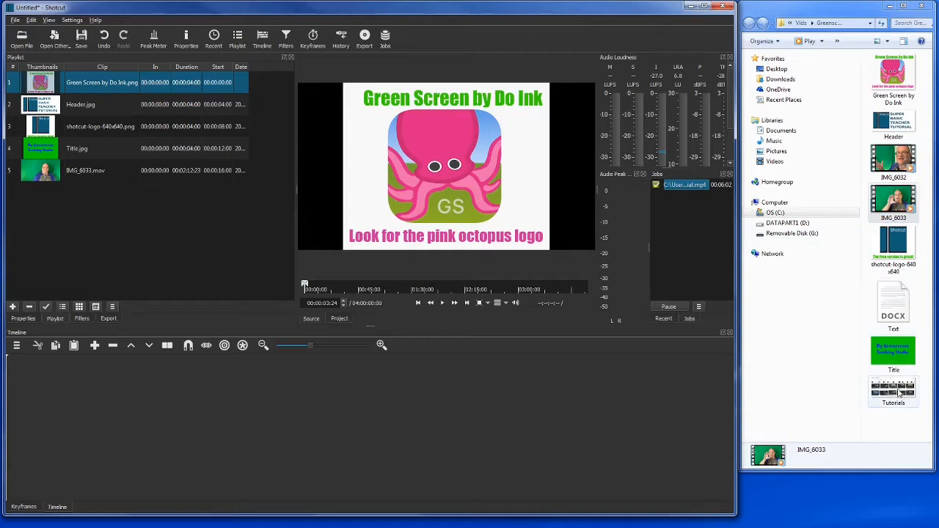
{"action": "left_click_drag", "start_coordinate": [900, 394], "coordinate": [112, 223]}
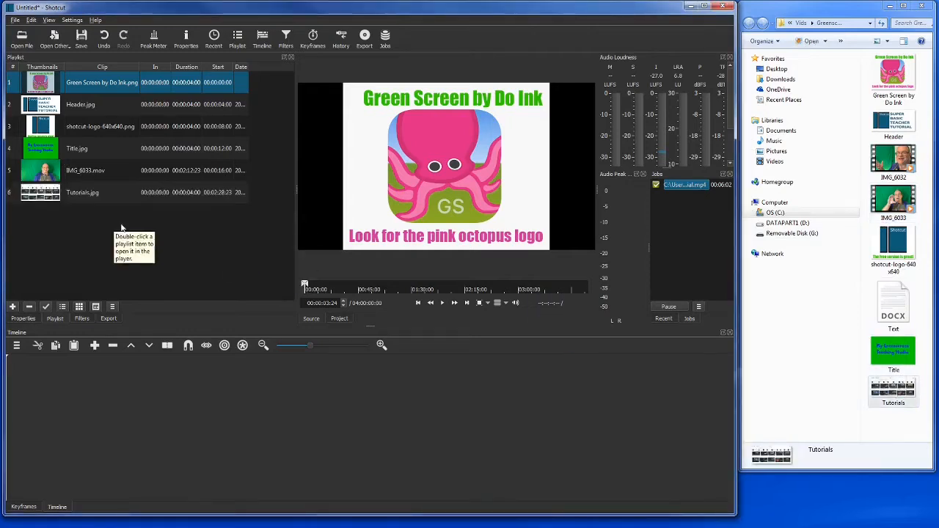
Add two video tracks, V1 and V2, to the empty timeline
{"action": "left_click", "coordinate": [16, 346]}
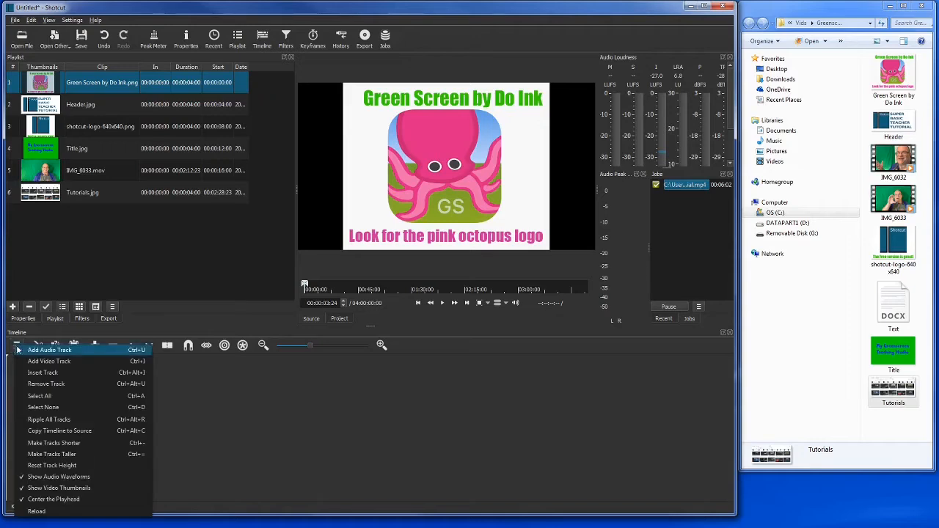
{"action": "left_click", "coordinate": [36, 365]}
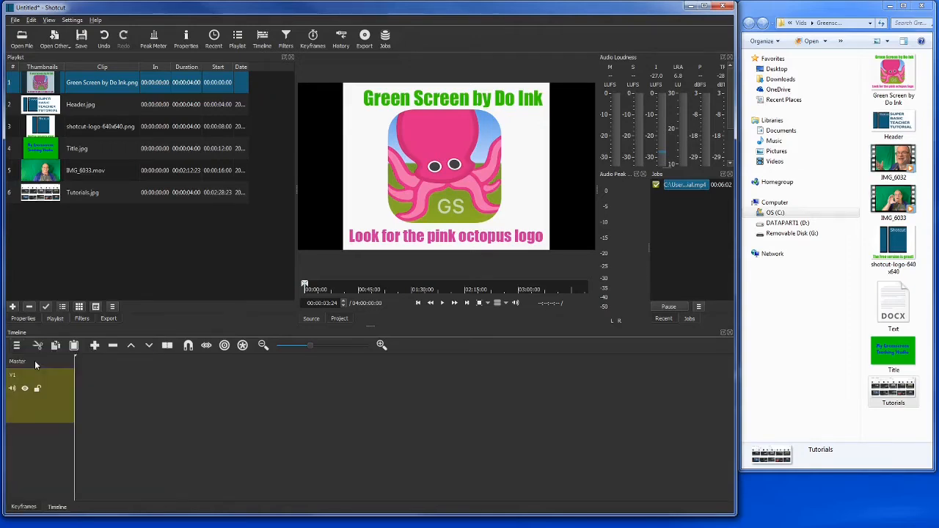
{"action": "left_click", "coordinate": [14, 344]}
{"action": "left_click", "coordinate": [29, 362]}
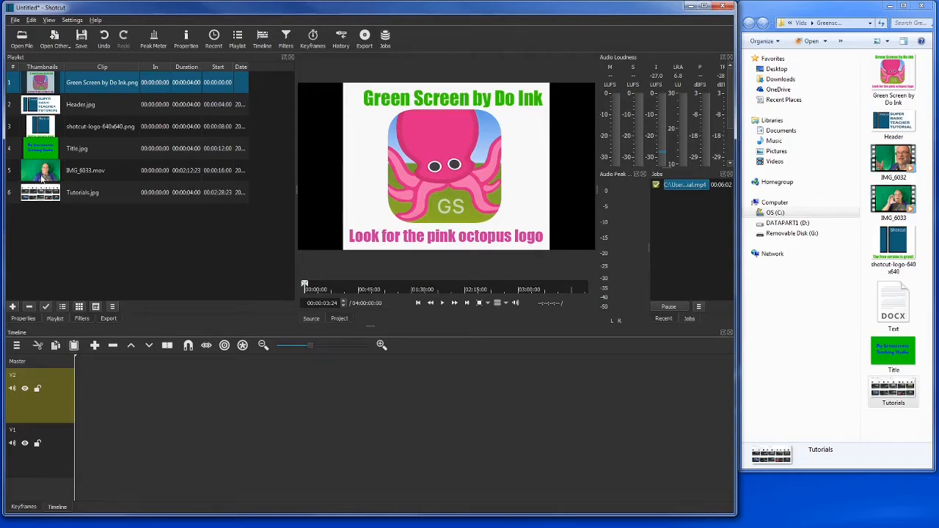
Place Title.jpg at the start of track V2 and extend the clip to about 7 seconds
{"action": "left_click", "coordinate": [43, 177]}
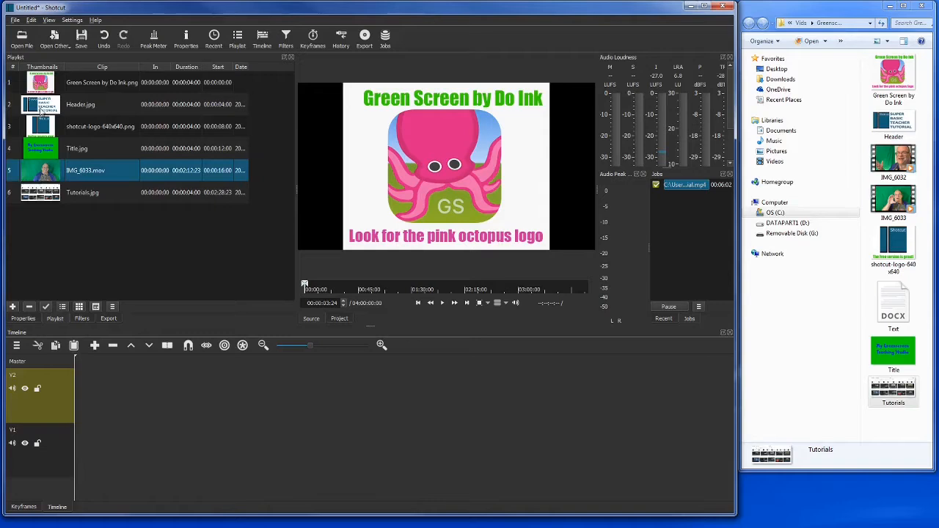
{"action": "left_click", "coordinate": [46, 152]}
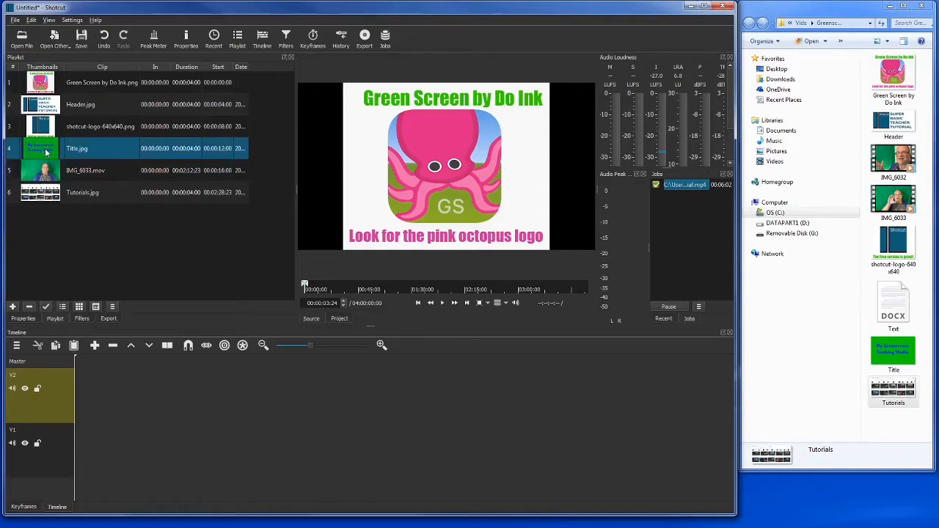
{"action": "left_click_drag", "start_coordinate": [47, 152], "coordinate": [75, 396]}
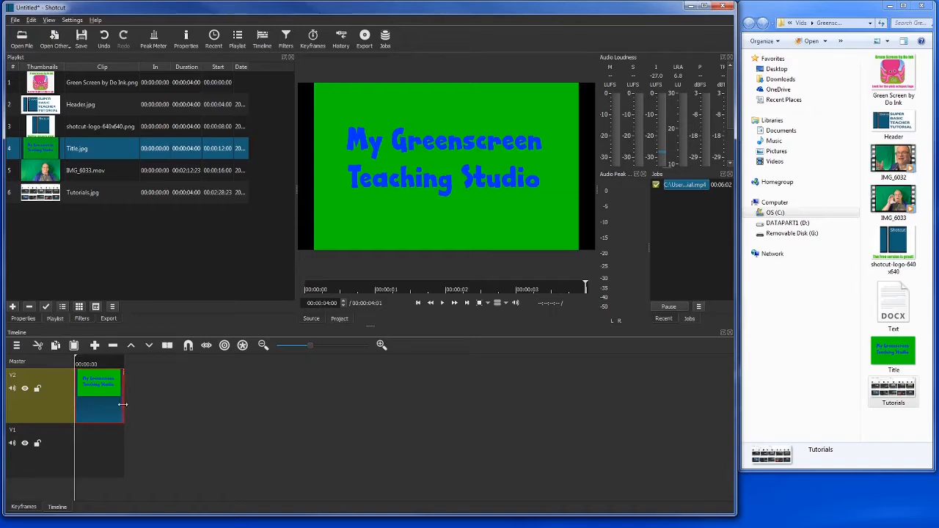
{"action": "left_click_drag", "start_coordinate": [123, 403], "coordinate": [165, 414]}
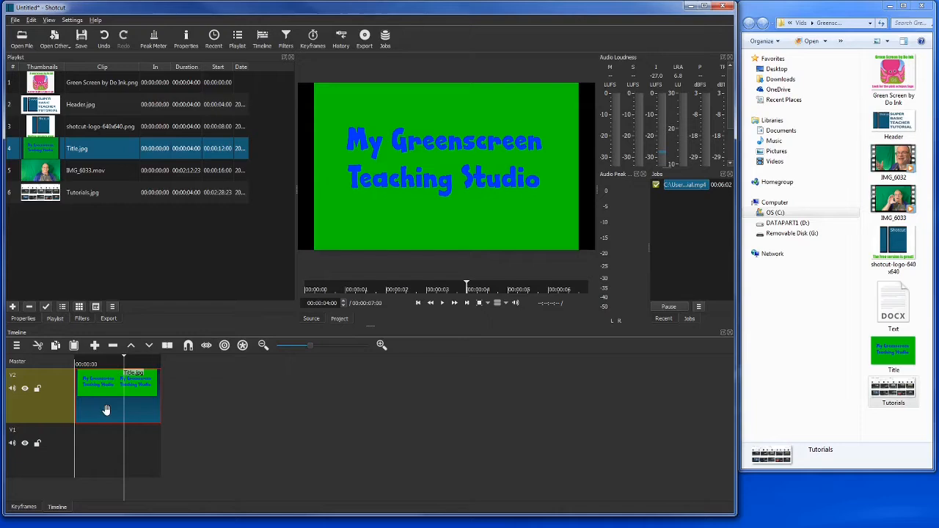
Apply a Fade Out Video filter with a duration of 00:00:03:00 to the Title.jpg clip
{"action": "left_click", "coordinate": [286, 46]}
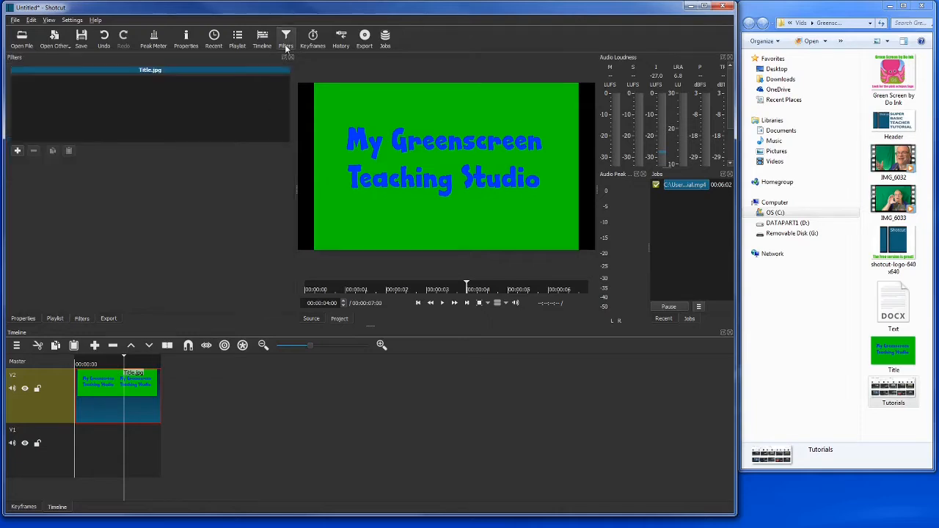
{"action": "left_click", "coordinate": [18, 152]}
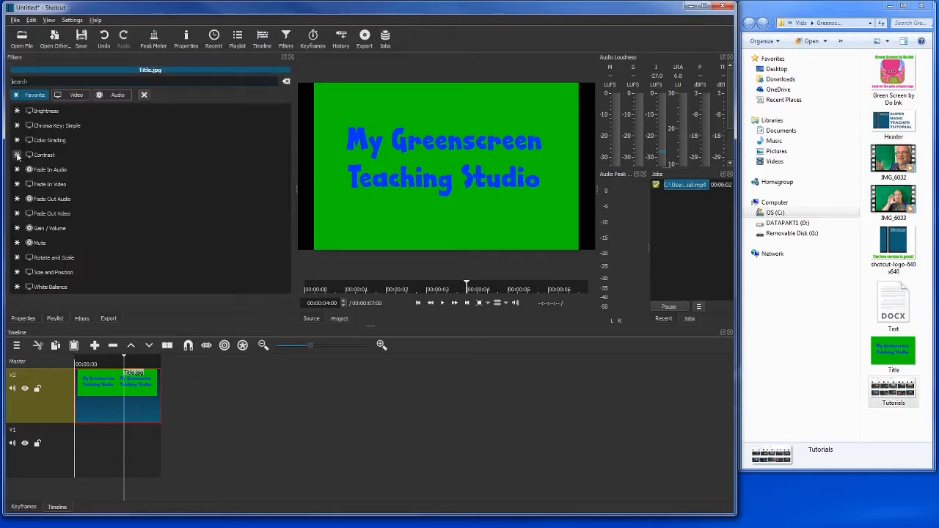
{"action": "left_click", "coordinate": [77, 95]}
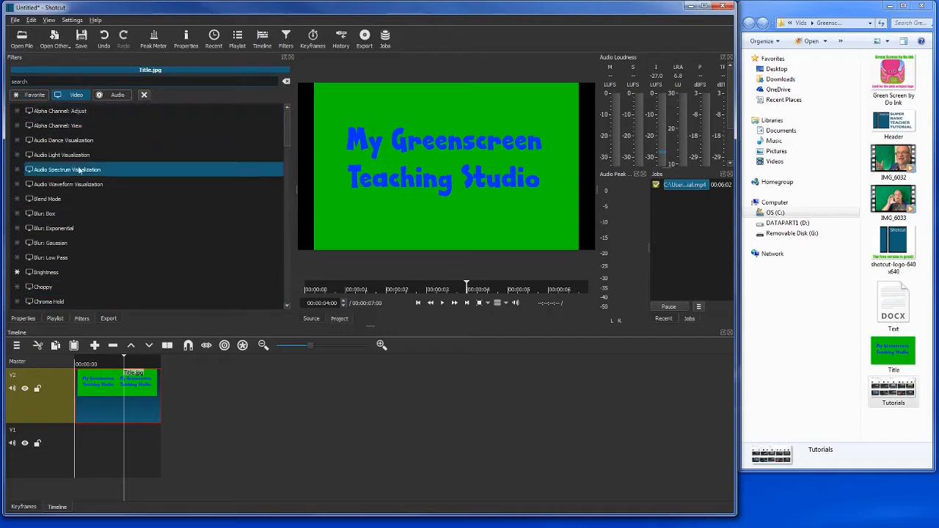
{"action": "scroll", "coordinate": [82, 176], "scroll_direction": "down", "scroll_amount": 4}
{"action": "scroll", "coordinate": [83, 185], "scroll_direction": "up", "scroll_amount": 4}
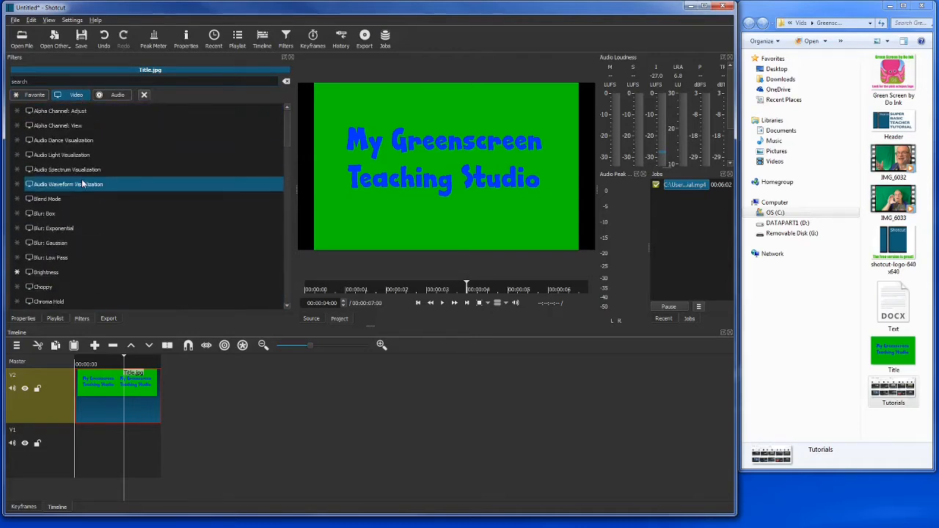
{"action": "left_click", "coordinate": [28, 97]}
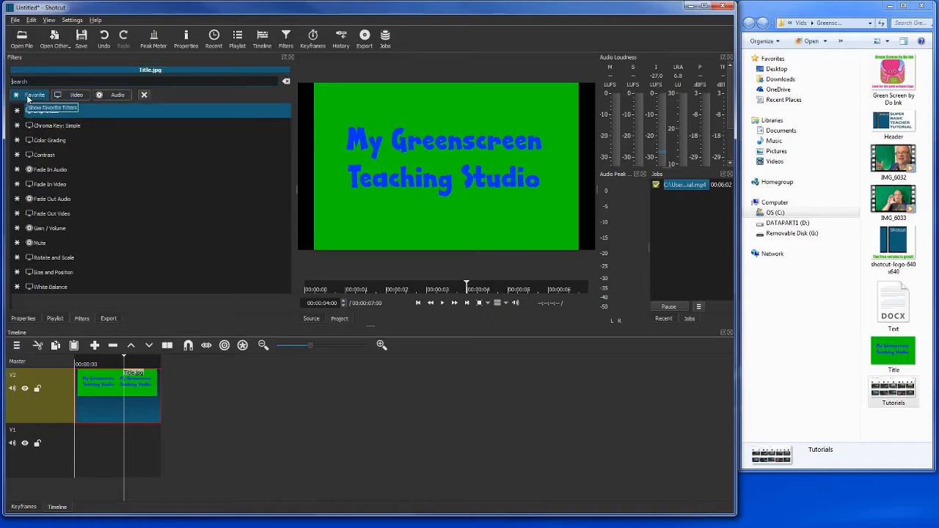
{"action": "left_click", "coordinate": [114, 131]}
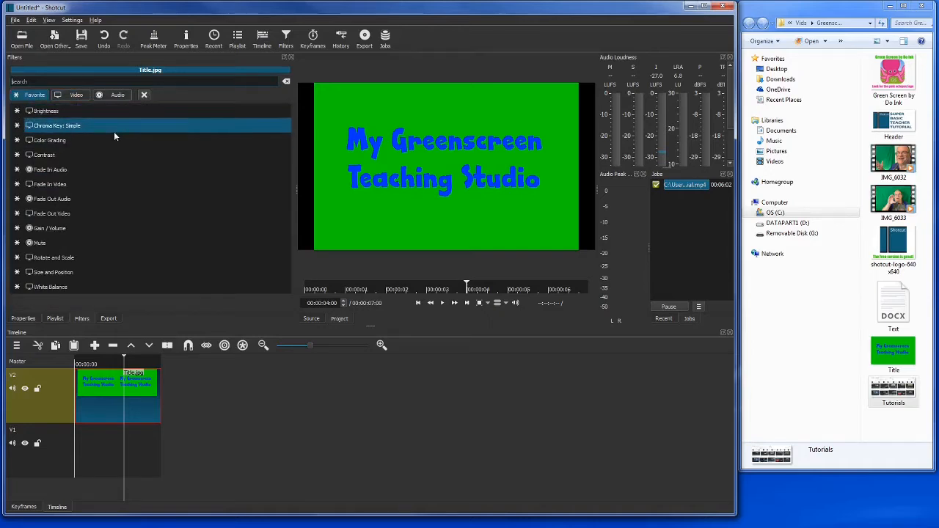
{"action": "left_click", "coordinate": [52, 215]}
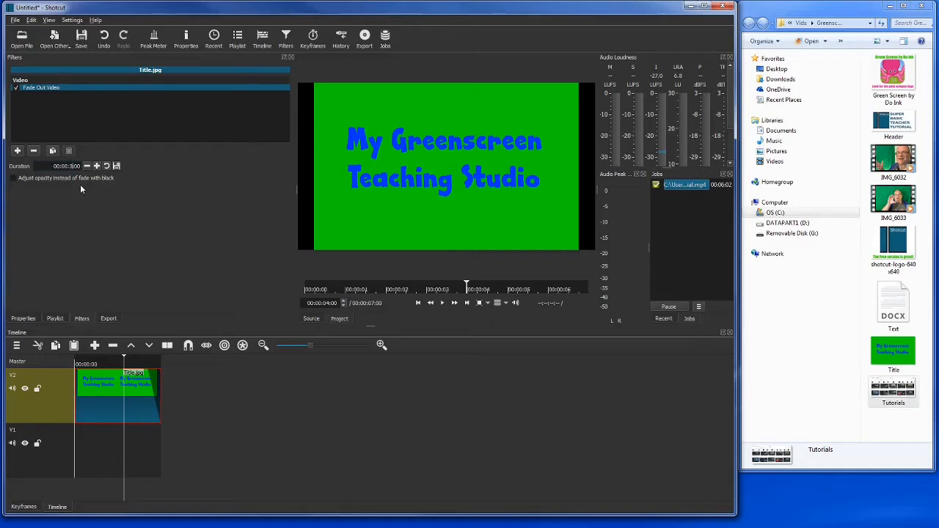
{"action": "left_click", "coordinate": [210, 393]}
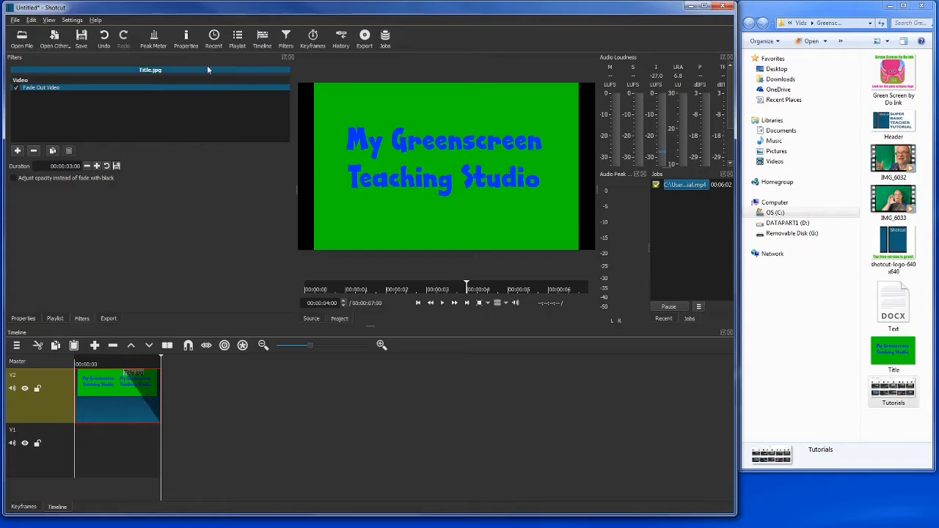
Place IMG_6033.mov after the title on track V2 and overlap the two clips by about 2 seconds to create a transition
{"action": "left_click", "coordinate": [237, 36]}
{"action": "left_click", "coordinate": [42, 170]}
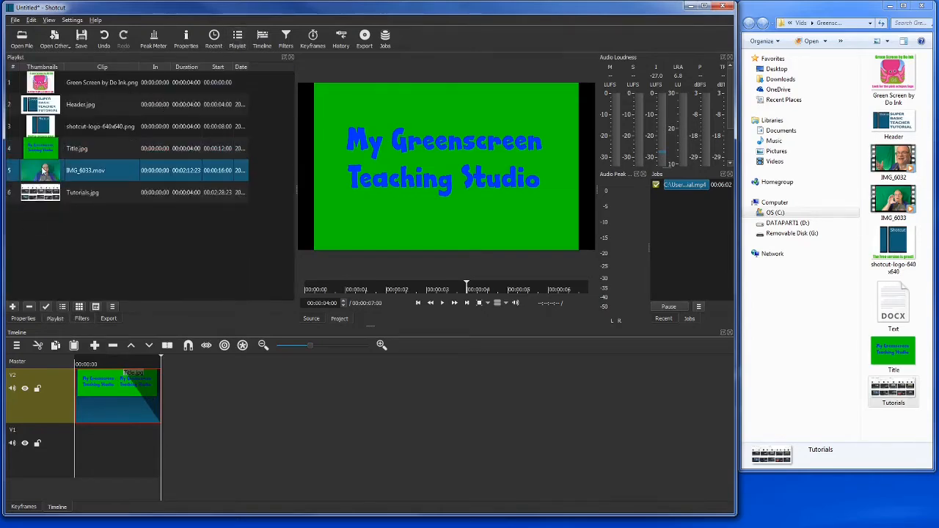
{"action": "left_click_drag", "start_coordinate": [42, 171], "coordinate": [165, 416]}
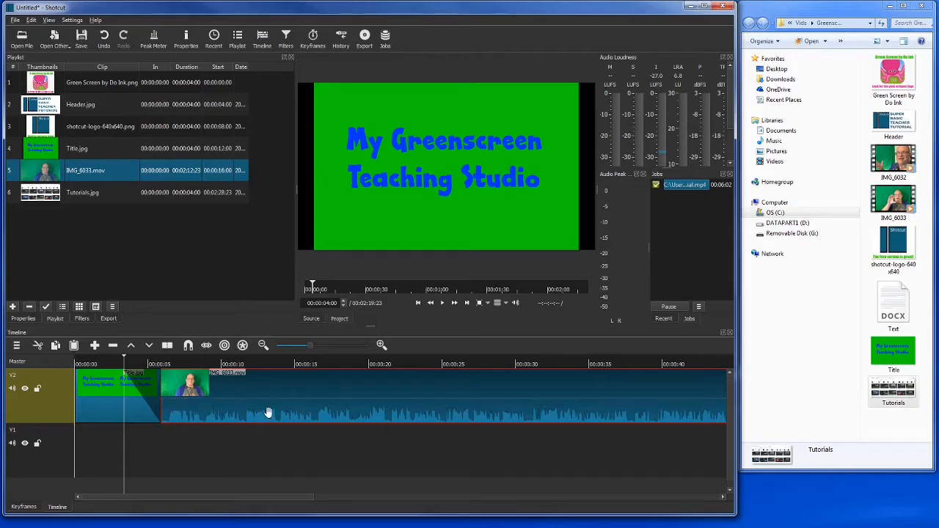
{"action": "left_click_drag", "start_coordinate": [269, 404], "coordinate": [236, 398]}
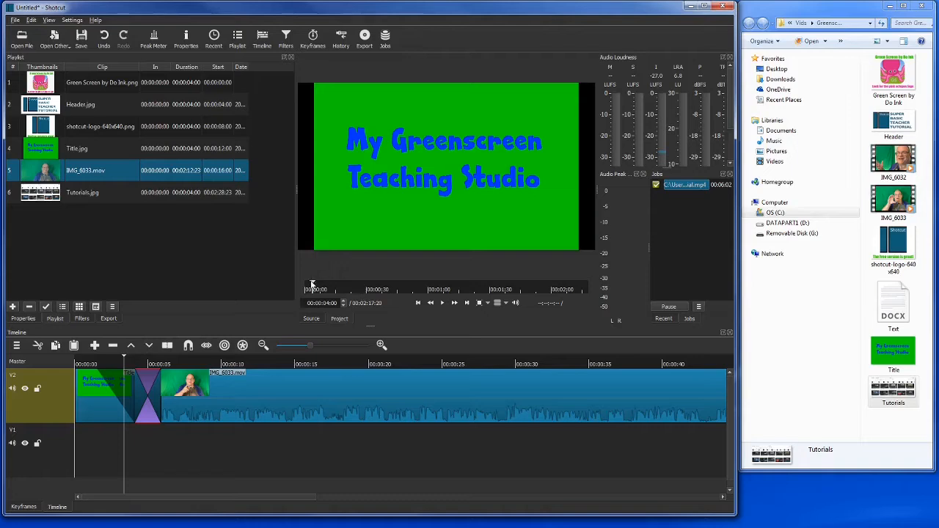
Move the playhead to about 44 seconds and place Green Screen by Do Ink.png just after it on track V1
{"action": "left_click_drag", "start_coordinate": [313, 284], "coordinate": [324, 286]}
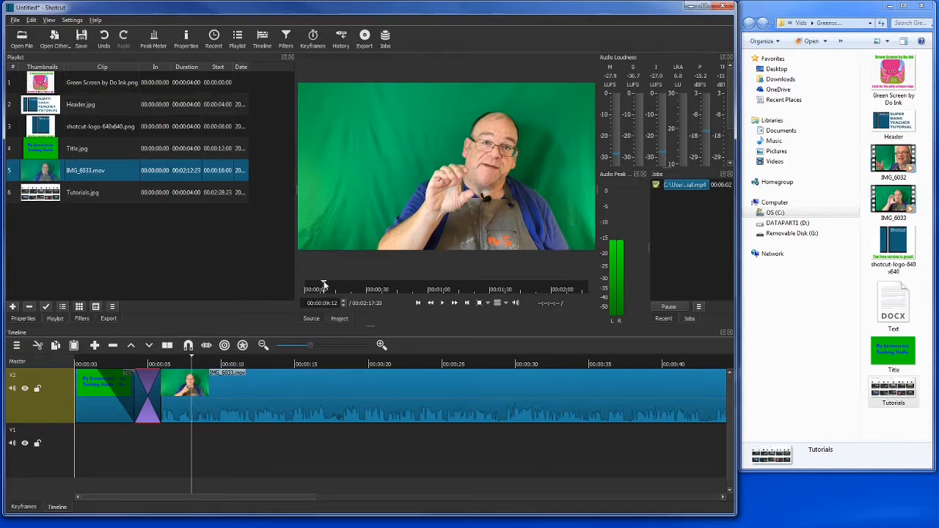
{"action": "left_click_drag", "start_coordinate": [324, 284], "coordinate": [408, 295]}
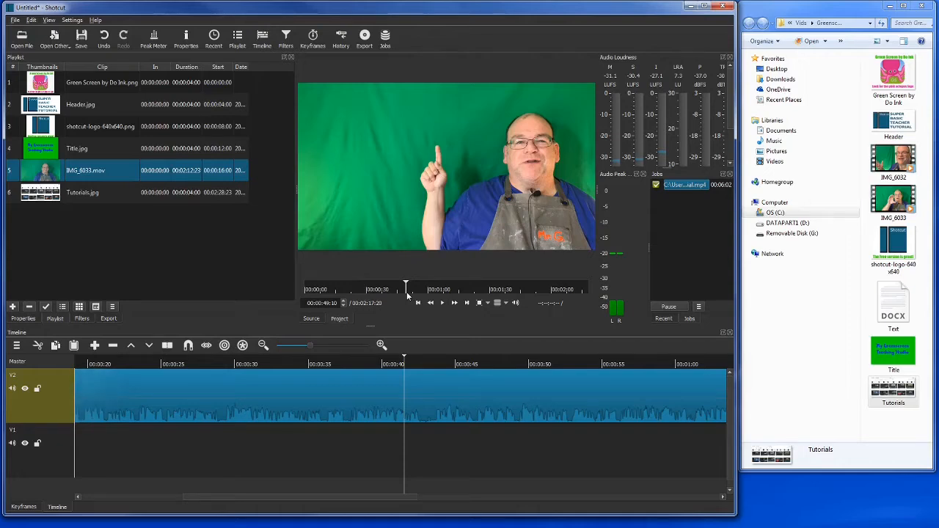
{"action": "left_click_drag", "start_coordinate": [409, 295], "coordinate": [398, 295]}
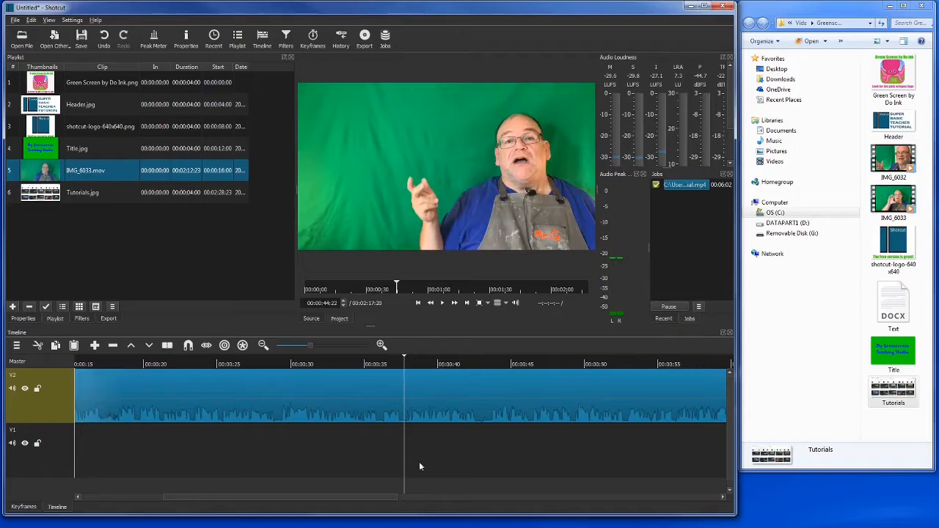
{"action": "left_click", "coordinate": [49, 87]}
{"action": "mouse_move", "coordinate": [49, 87]}
{"action": "left_mouse_down"}
{"action": "mouse_move", "coordinate": [398, 287]}
{"action": "mouse_move", "coordinate": [405, 454]}
{"action": "mouse_move", "coordinate": [444, 459]}
{"action": "left_mouse_up"}
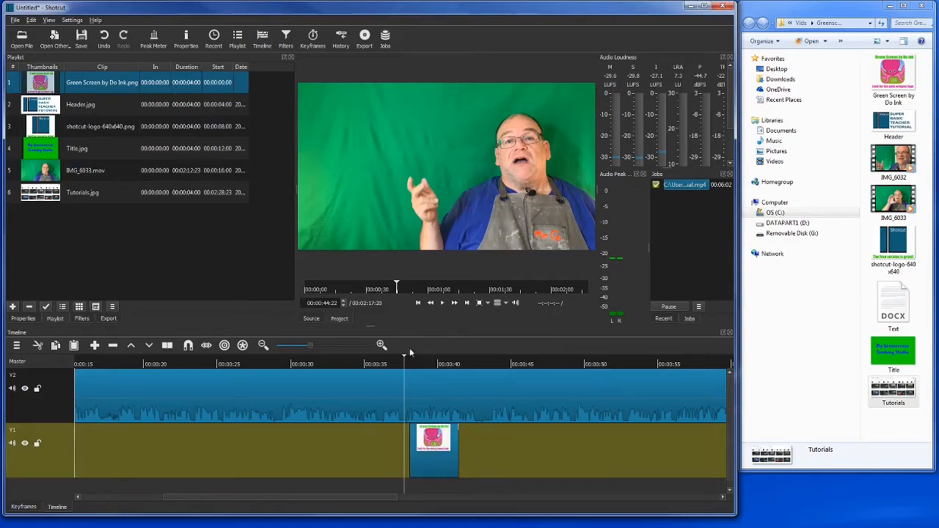
Play the video on to about 00:00:48:18, start the Green Screen by Do Ink.png clip at that point on V1, and lengthen it
{"action": "left_click", "coordinate": [442, 303]}
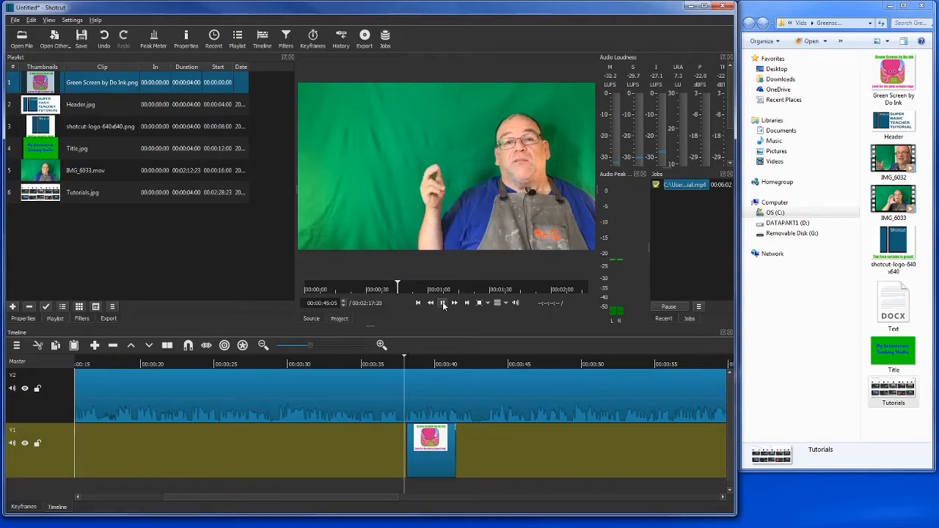
{"action": "left_click", "coordinate": [442, 304]}
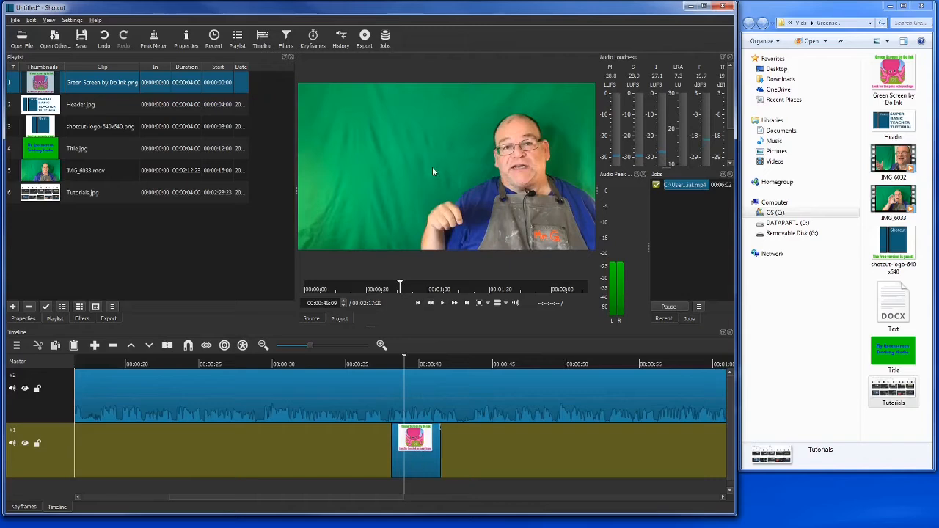
{"action": "left_click", "coordinate": [442, 304]}
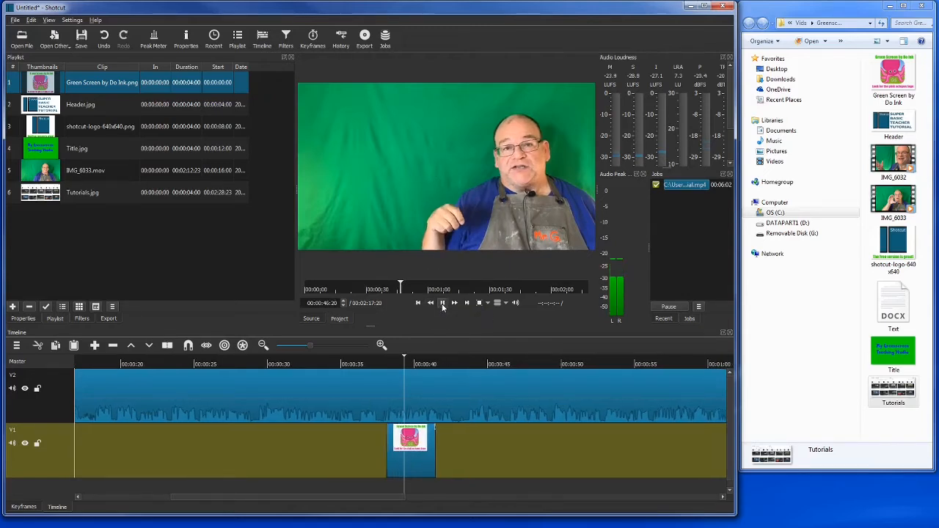
{"action": "left_click", "coordinate": [443, 304]}
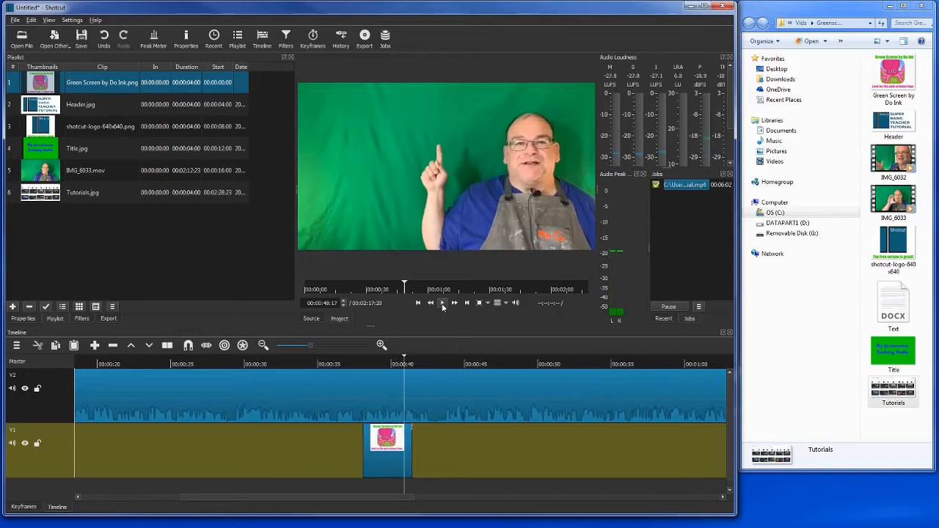
{"action": "left_click_drag", "start_coordinate": [382, 447], "coordinate": [543, 463]}
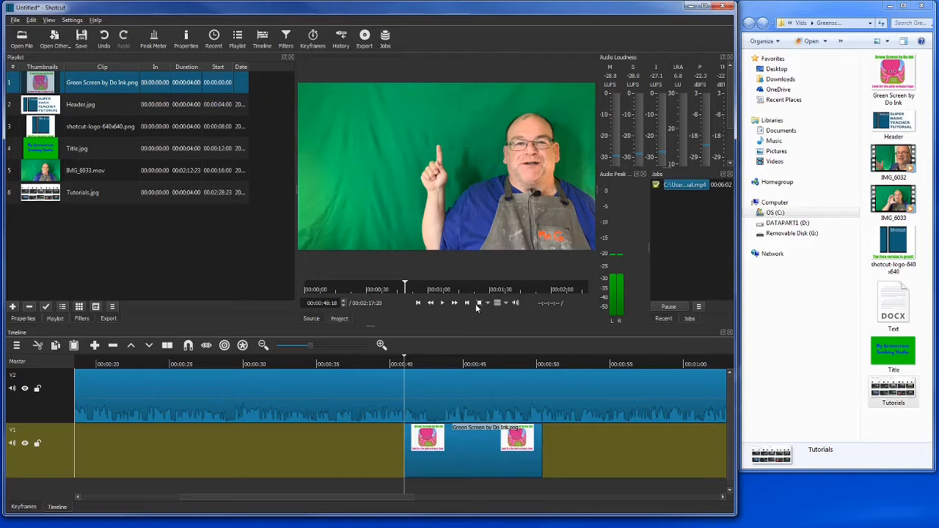
Play the video on to about 00:00:49:19 and add a Chroma Key: Simple filter to the IMG_6033.mov clip on V2
{"action": "left_click", "coordinate": [442, 303]}
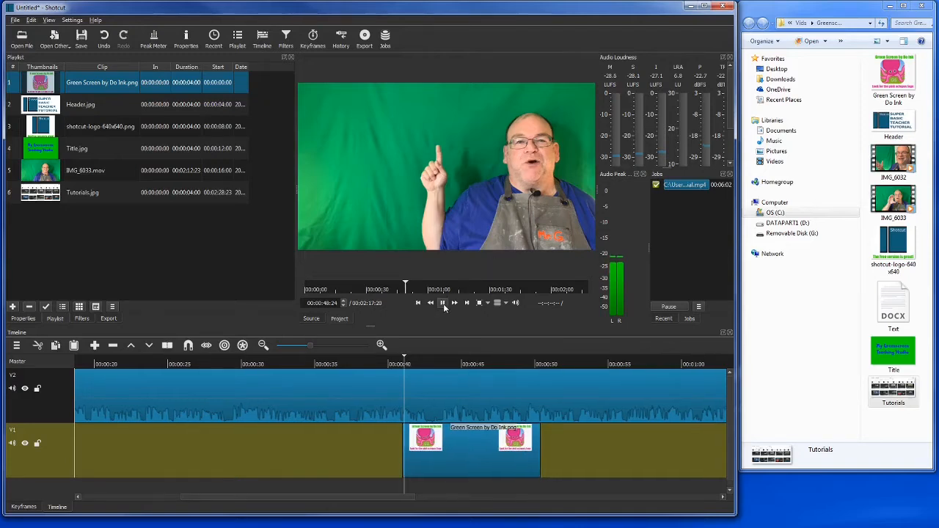
{"action": "key", "text": "space"}
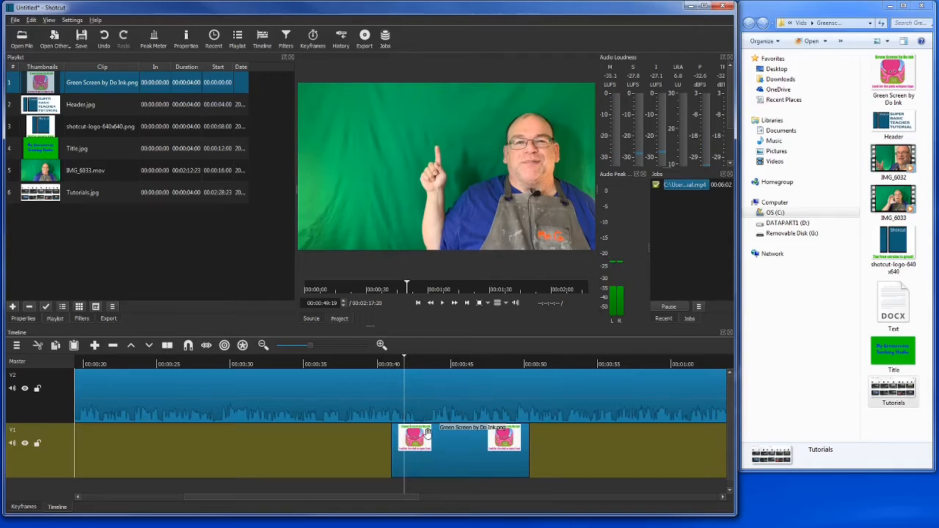
{"action": "left_click", "coordinate": [433, 460]}
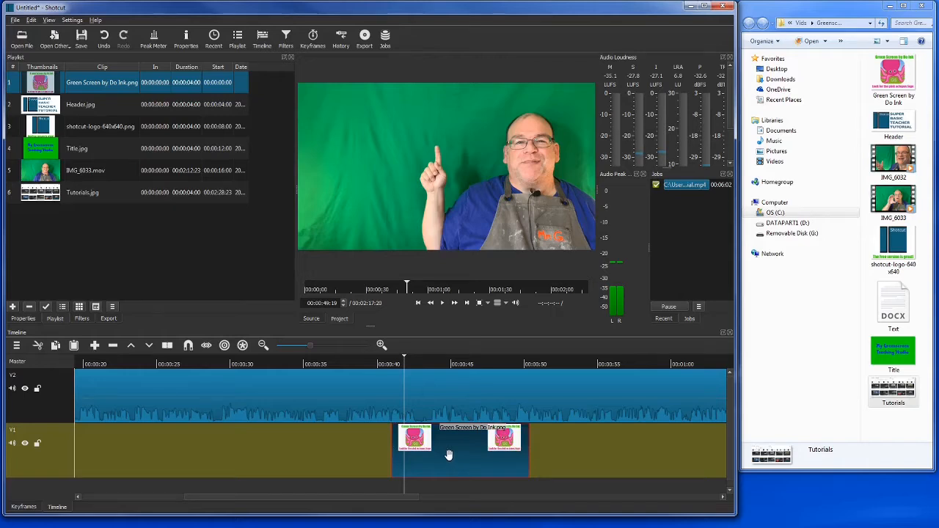
{"action": "left_click", "coordinate": [436, 399]}
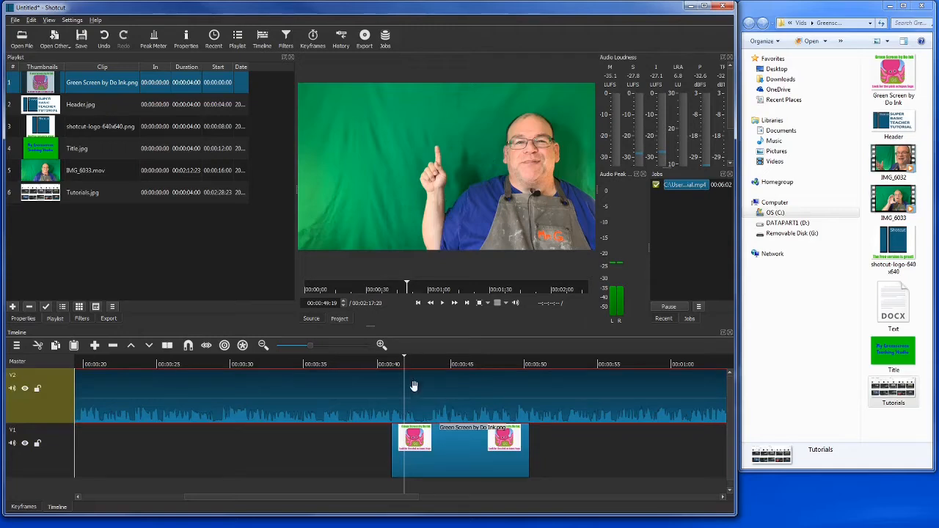
{"action": "left_click", "coordinate": [287, 37]}
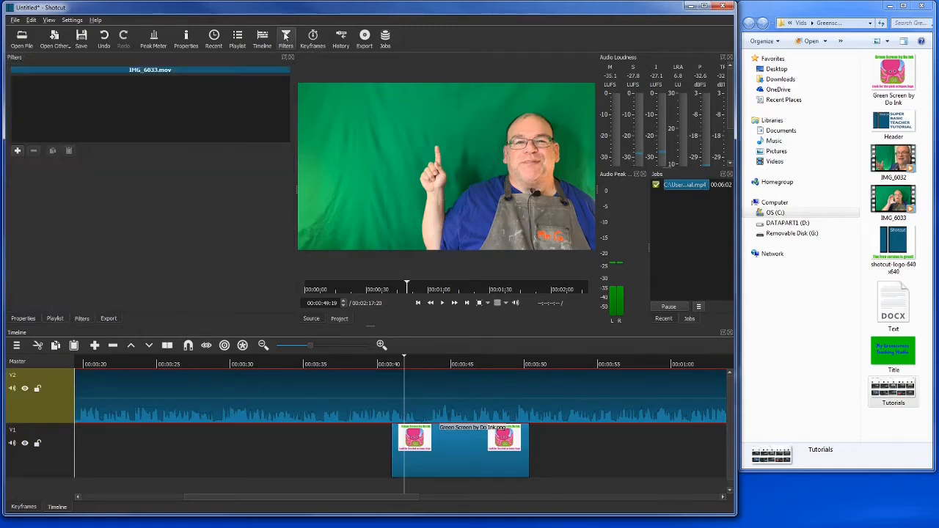
{"action": "left_click", "coordinate": [17, 151]}
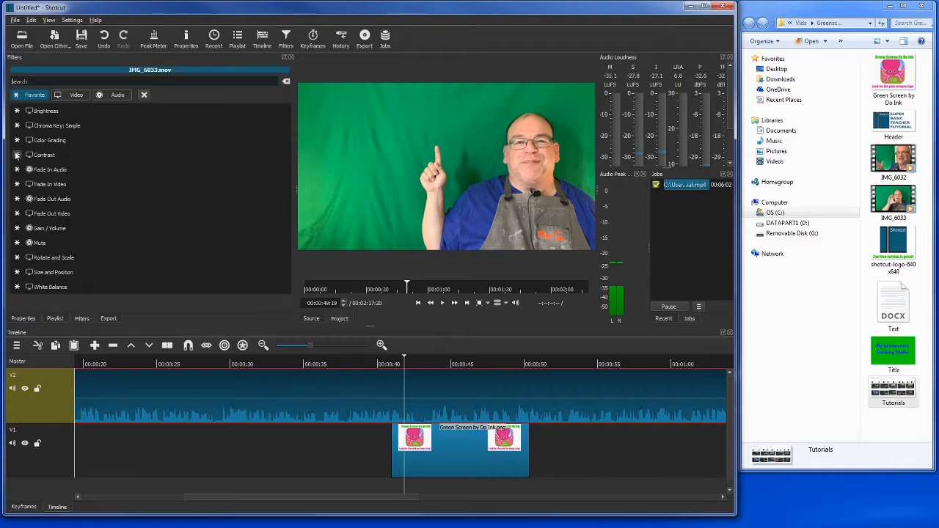
{"action": "left_click", "coordinate": [45, 126]}
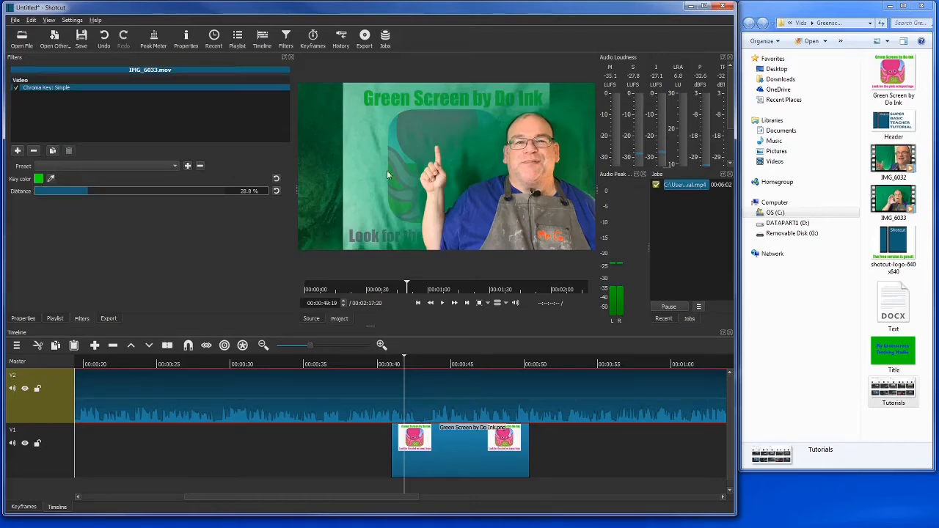
Sample the chroma key color from different spots on the green backdrop, ending with the area beside the presenter's raised finger
{"action": "left_click", "coordinate": [52, 180]}
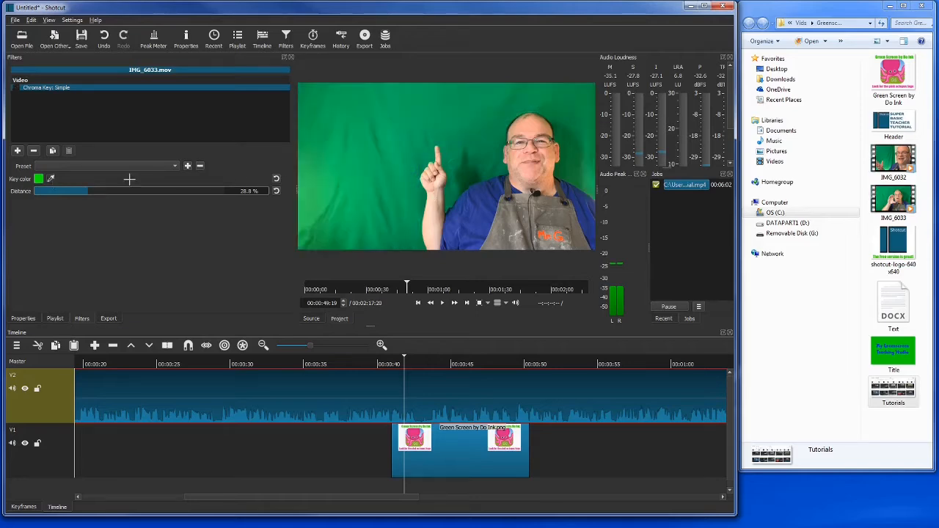
{"action": "left_click", "coordinate": [385, 149]}
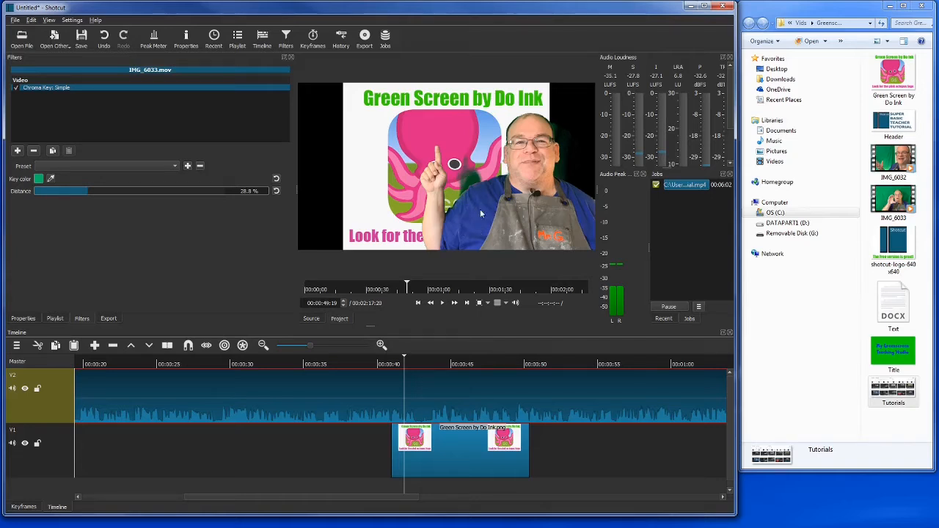
{"action": "left_click", "coordinate": [52, 180]}
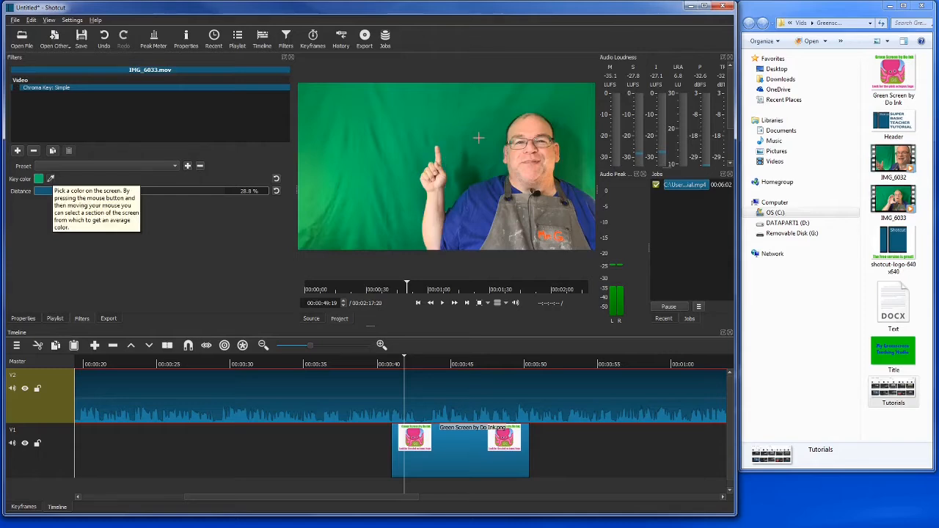
{"action": "left_click", "coordinate": [478, 137]}
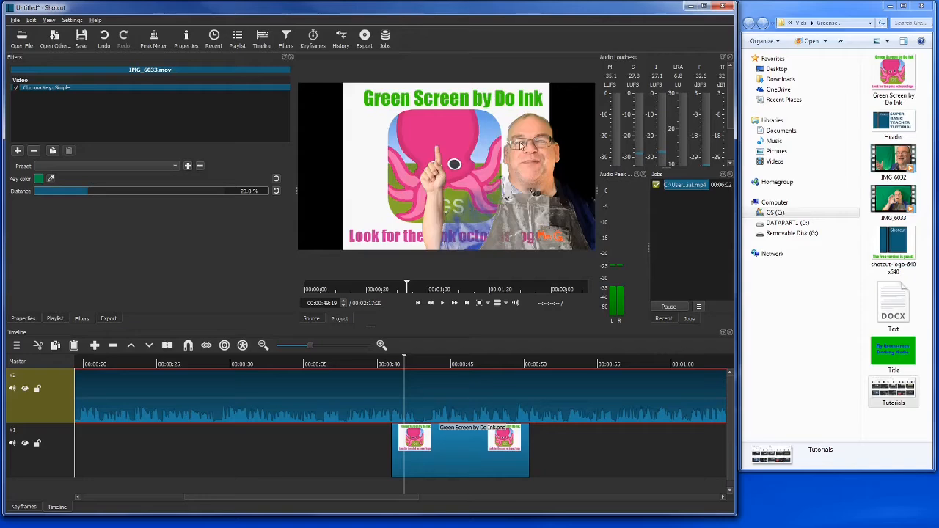
{"action": "left_click", "coordinate": [51, 180]}
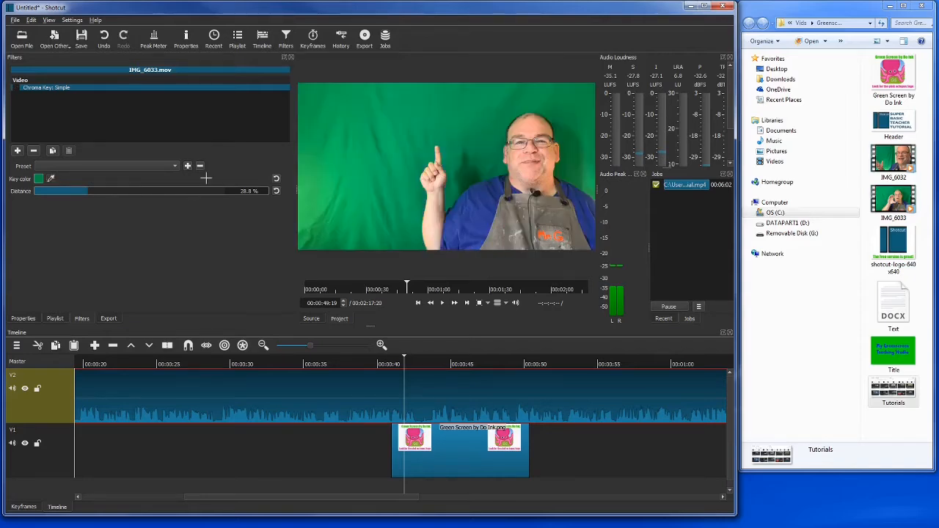
{"action": "left_click", "coordinate": [421, 143]}
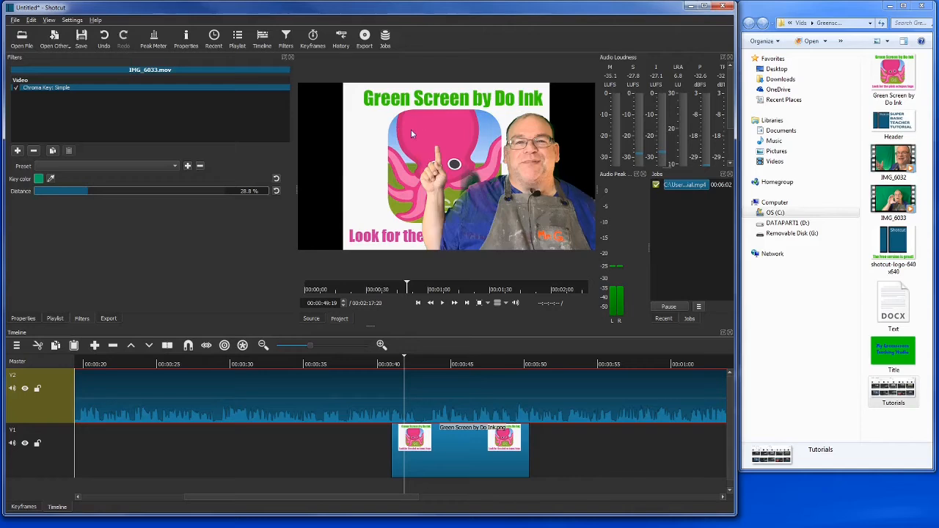
Add a Size and Position filter to the Green Screen by Do Ink.png clip, sizing it to about 1034 x 836 at position 25, 25
{"action": "left_click", "coordinate": [435, 454]}
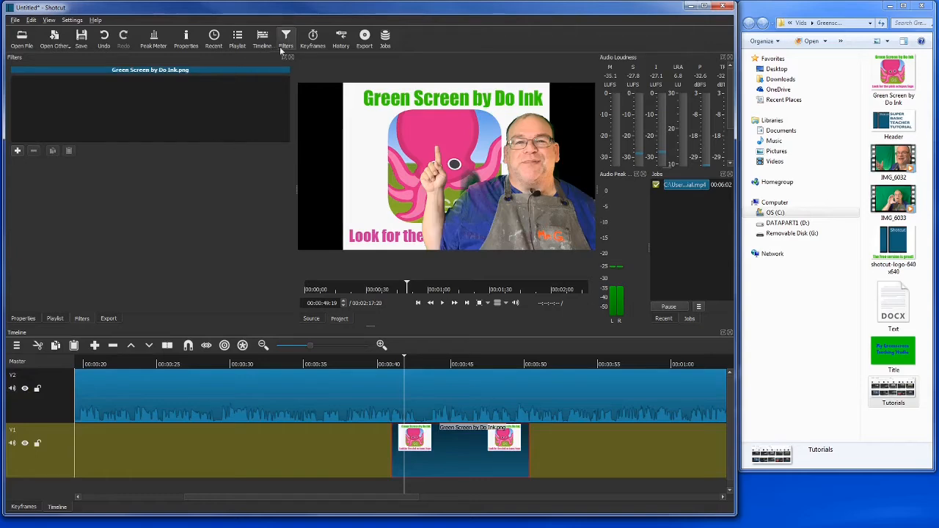
{"action": "left_click", "coordinate": [18, 152]}
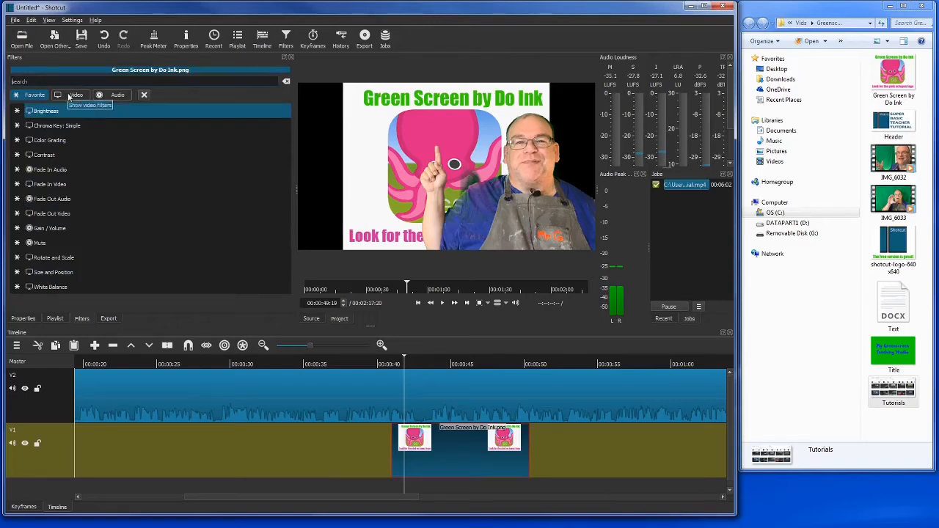
{"action": "left_click", "coordinate": [45, 273]}
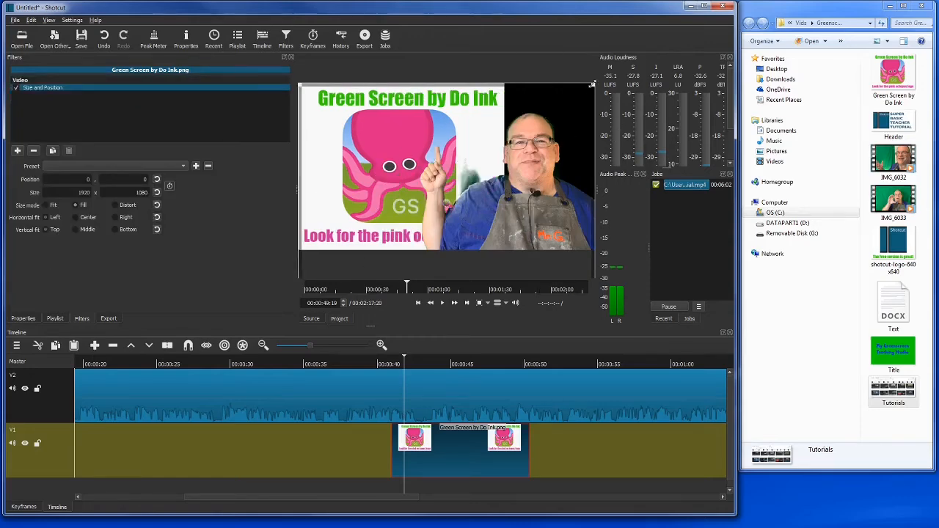
{"action": "left_click_drag", "start_coordinate": [593, 86], "coordinate": [506, 154]}
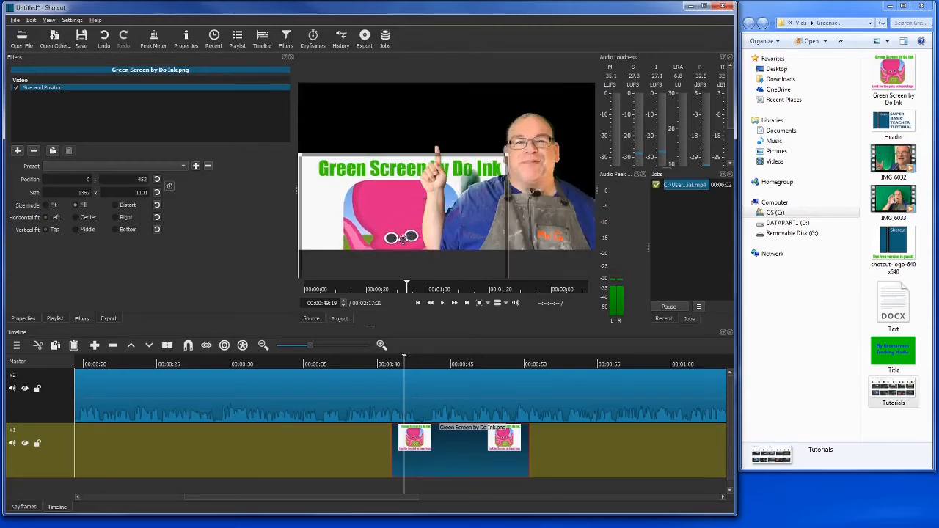
{"action": "left_click_drag", "start_coordinate": [403, 233], "coordinate": [401, 165]}
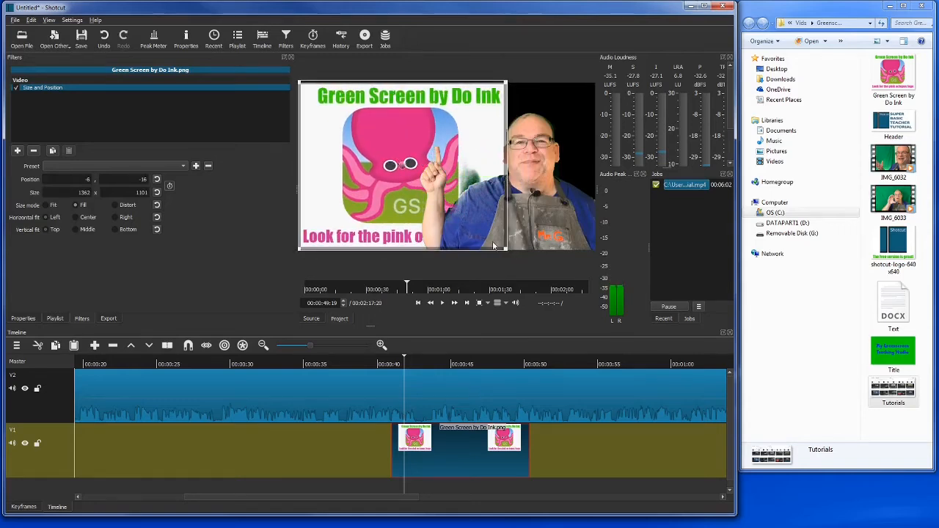
{"action": "left_click_drag", "start_coordinate": [505, 248], "coordinate": [457, 204]}
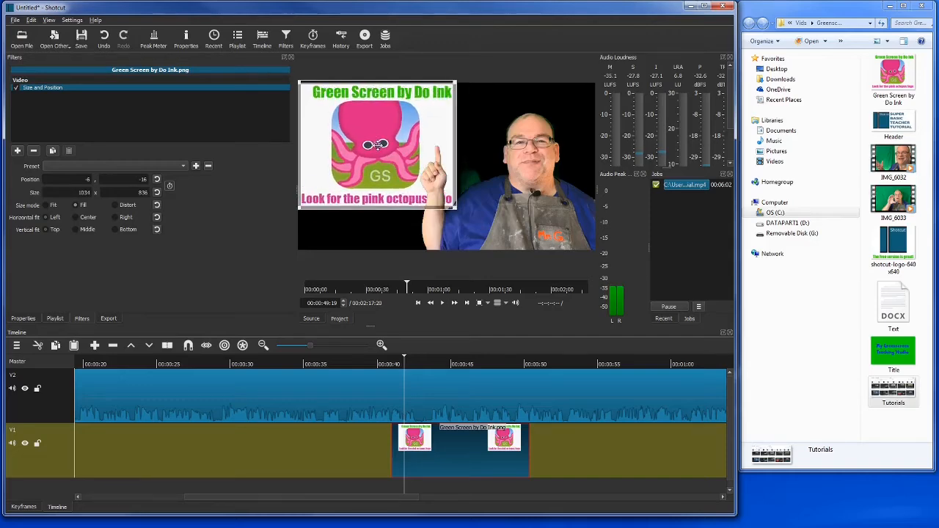
{"action": "left_click_drag", "start_coordinate": [376, 145], "coordinate": [403, 147]}
{"action": "left_click_drag", "start_coordinate": [387, 151], "coordinate": [389, 156]}
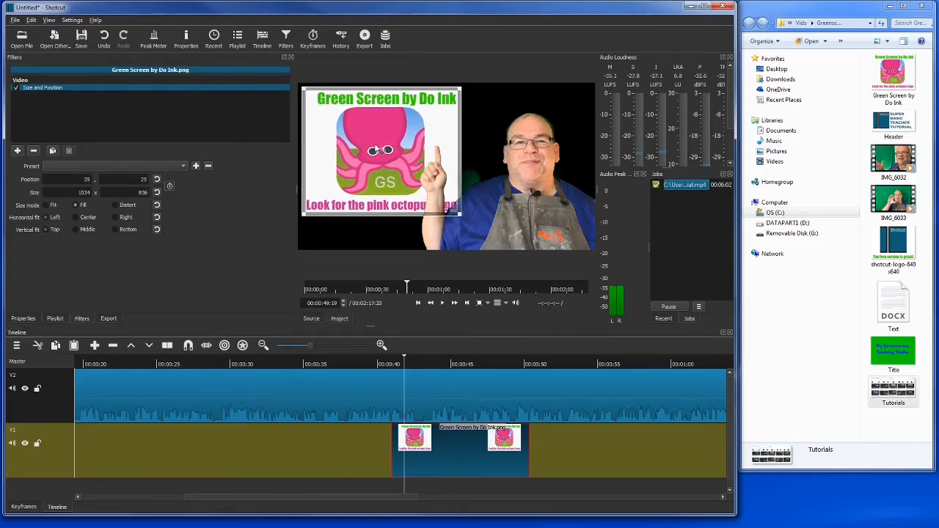
Play on to about 00:00:53:11 and shorten the Green Screen by Do Ink.png clip to end about 1 second after the playhead
{"action": "left_click", "coordinate": [440, 304]}
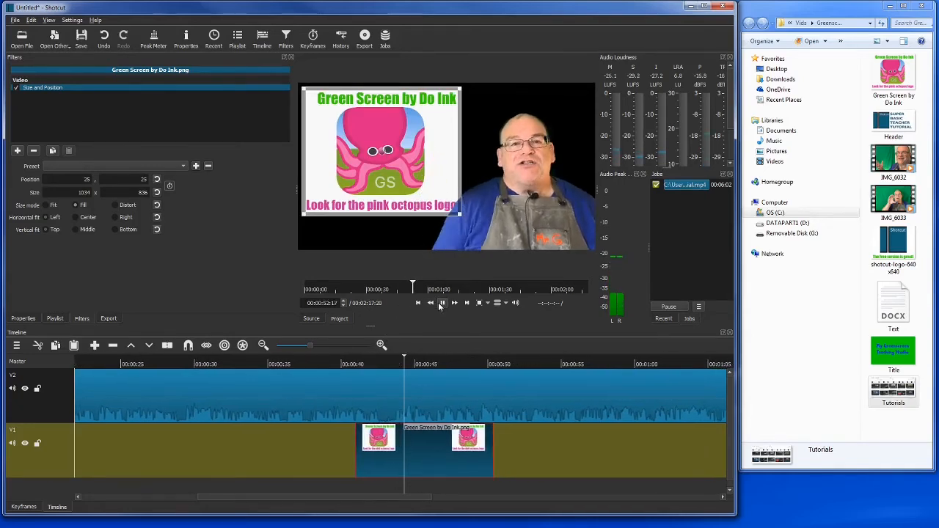
{"action": "left_click", "coordinate": [441, 304]}
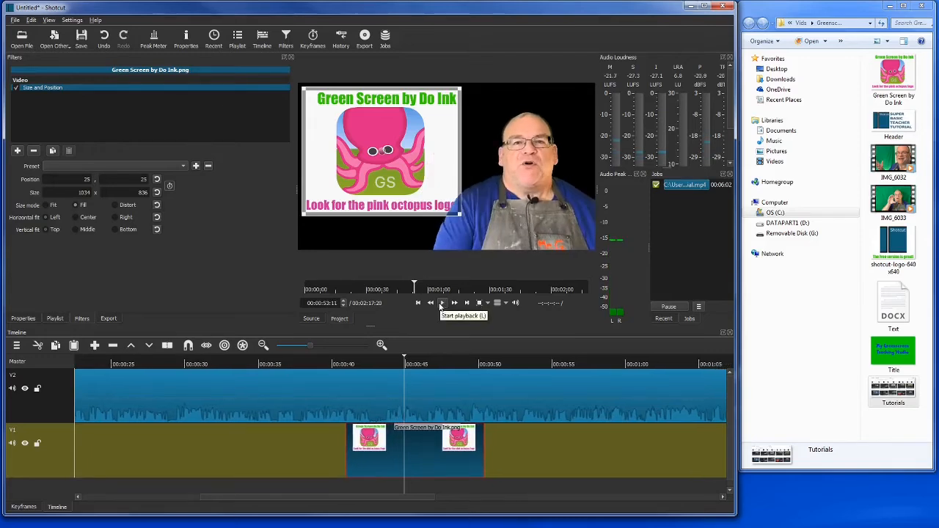
{"action": "left_click_drag", "start_coordinate": [484, 440], "coordinate": [419, 445]}
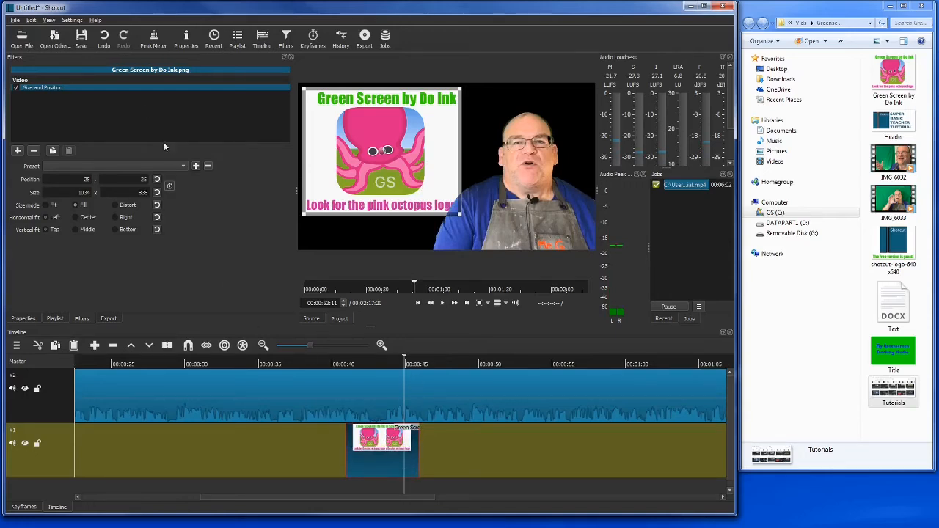
Place shotcut-logo-640x640.png after the Green Screen by Do Ink.png clip on V1 and overlap them by about 1 second to create a transition
{"action": "left_click", "coordinate": [242, 41]}
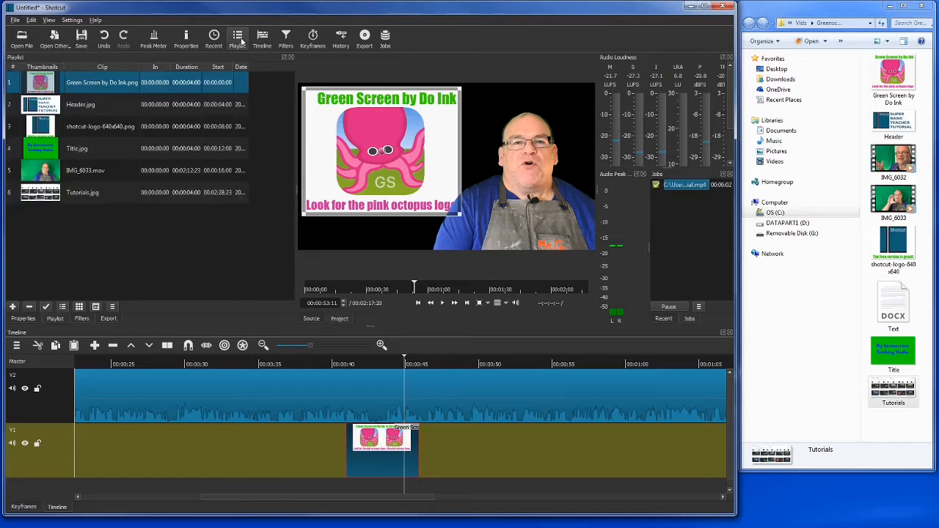
{"action": "left_click_drag", "start_coordinate": [48, 128], "coordinate": [585, 464]}
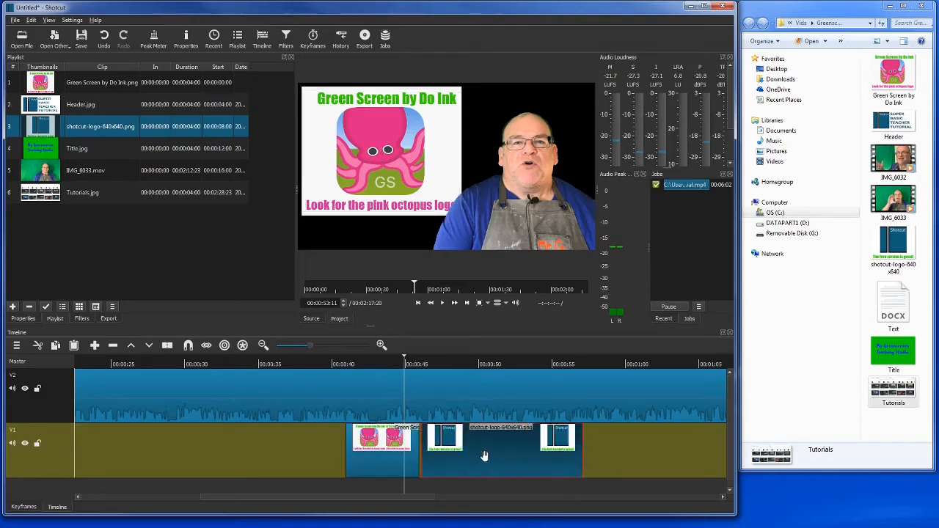
{"action": "left_click_drag", "start_coordinate": [473, 455], "coordinate": [451, 457]}
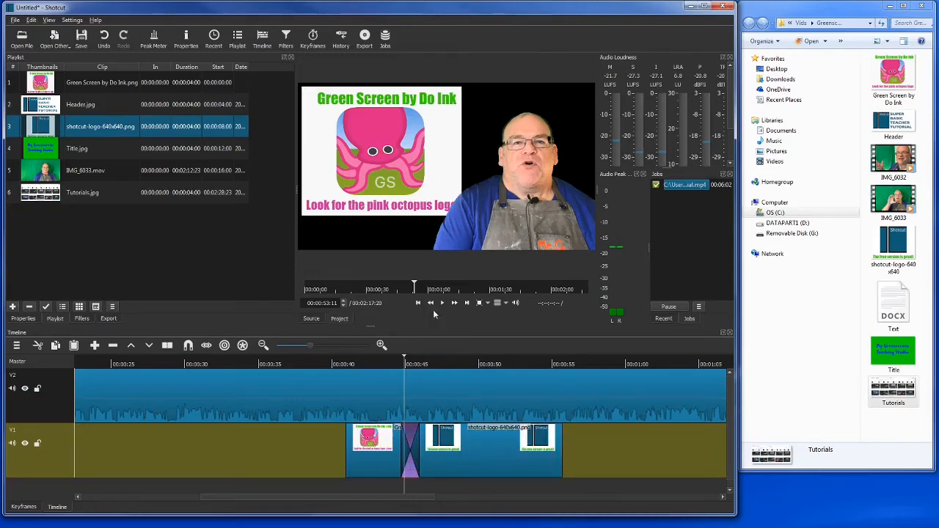
Play on to about 00:00:55:12 and add a Size and Position filter to shotcut-logo-640x640.png, sizing it to about 1140 x 873 at position 13, 22
{"action": "left_click", "coordinate": [441, 303]}
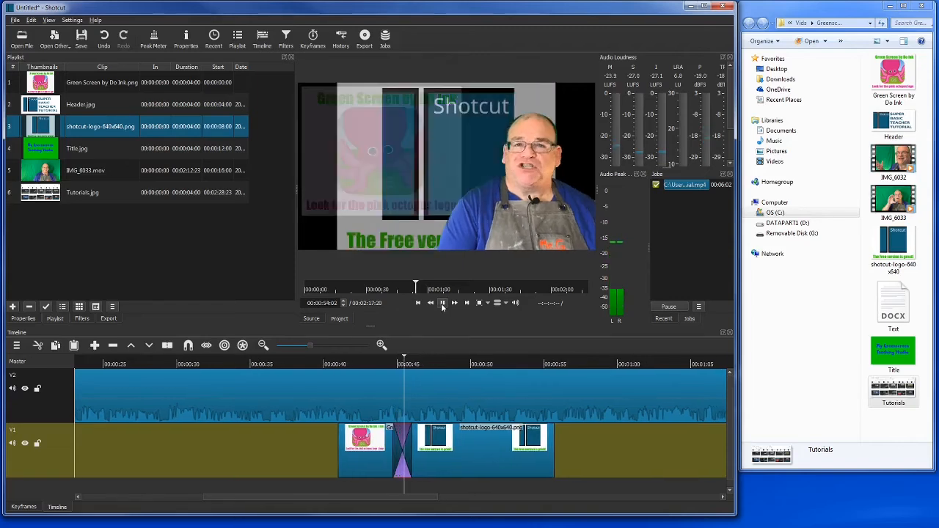
{"action": "left_click", "coordinate": [441, 303]}
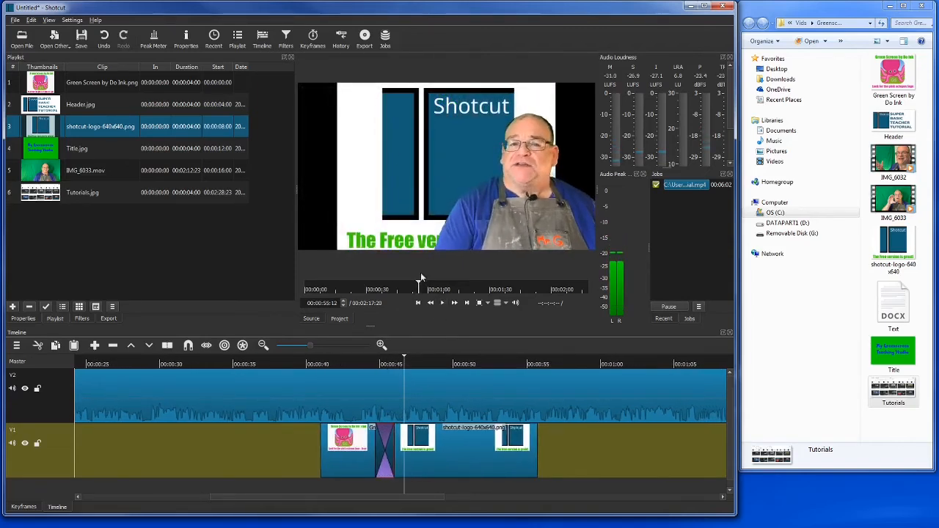
{"action": "left_click", "coordinate": [467, 449]}
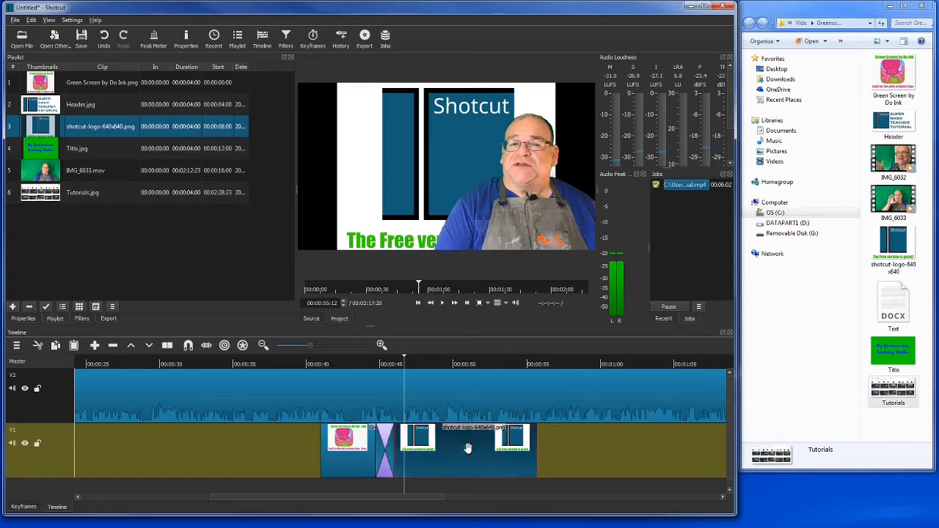
{"action": "left_click", "coordinate": [286, 37]}
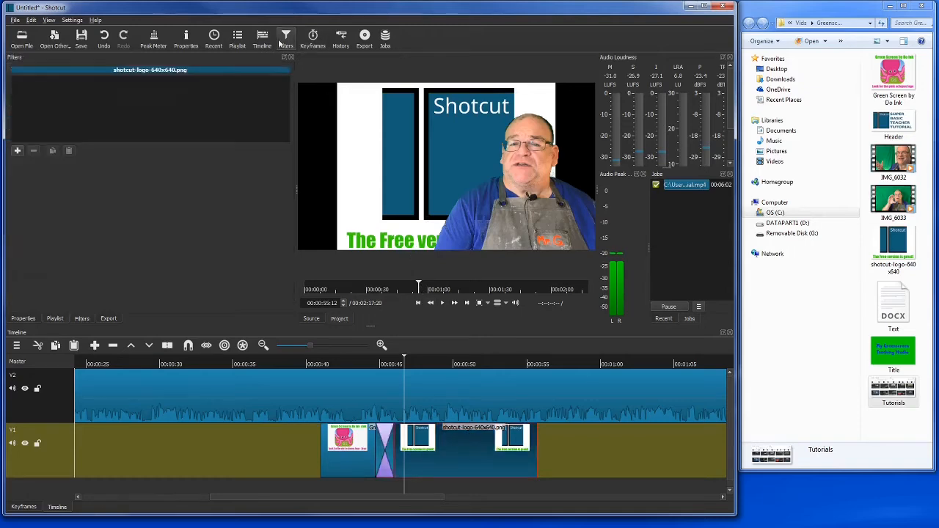
{"action": "left_click", "coordinate": [18, 151]}
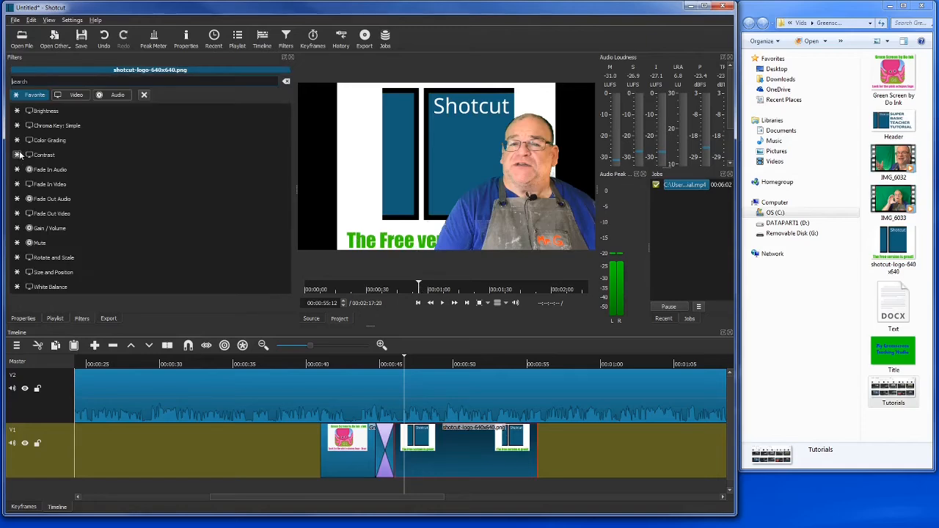
{"action": "left_click", "coordinate": [44, 276]}
{"action": "left_click_drag", "start_coordinate": [473, 169], "coordinate": [433, 169]}
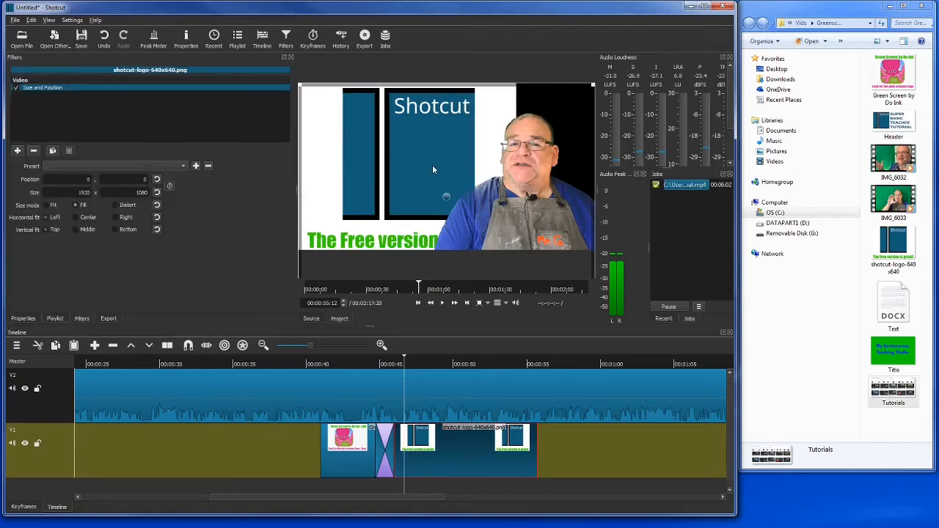
{"action": "left_click_drag", "start_coordinate": [593, 85], "coordinate": [474, 177]}
{"action": "left_click_drag", "start_coordinate": [385, 242], "coordinate": [389, 146]}
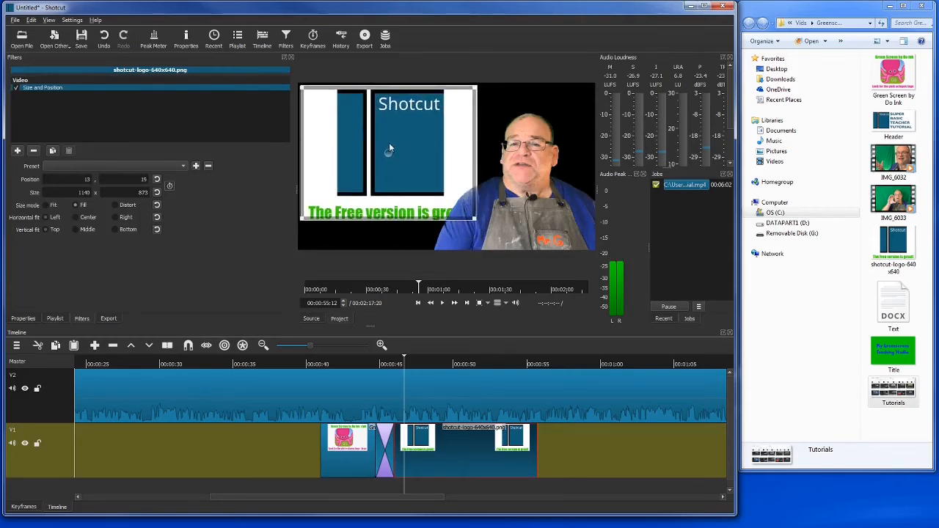
Play on to about 00:01:06, place Tutorials.jpg after shotcut-logo-640x640.png on V1, and overlap them by about 1 second to create a transition
{"action": "left_click", "coordinate": [443, 305]}
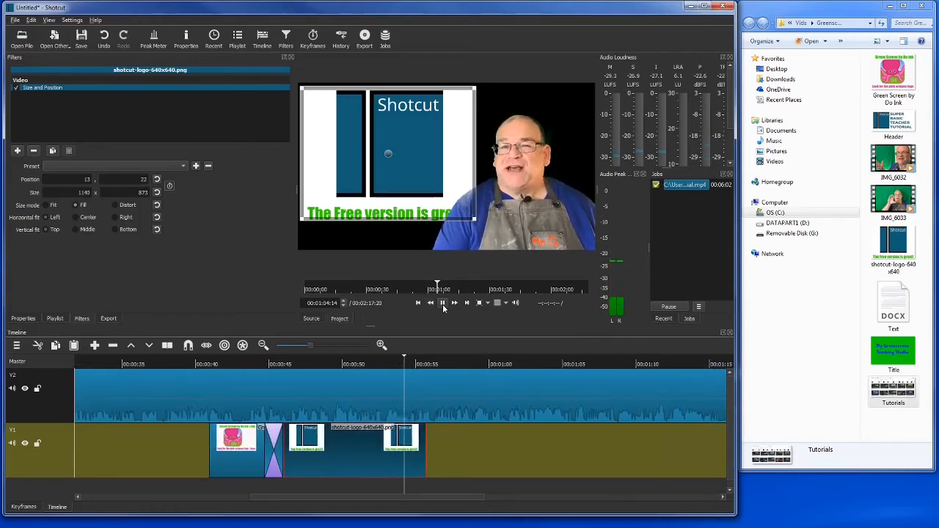
{"action": "left_click", "coordinate": [443, 307]}
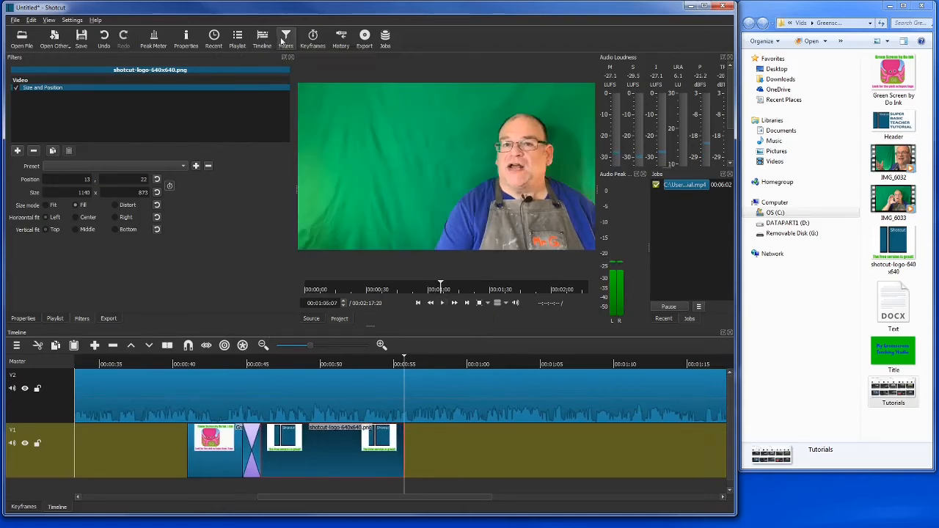
{"action": "left_click", "coordinate": [237, 41]}
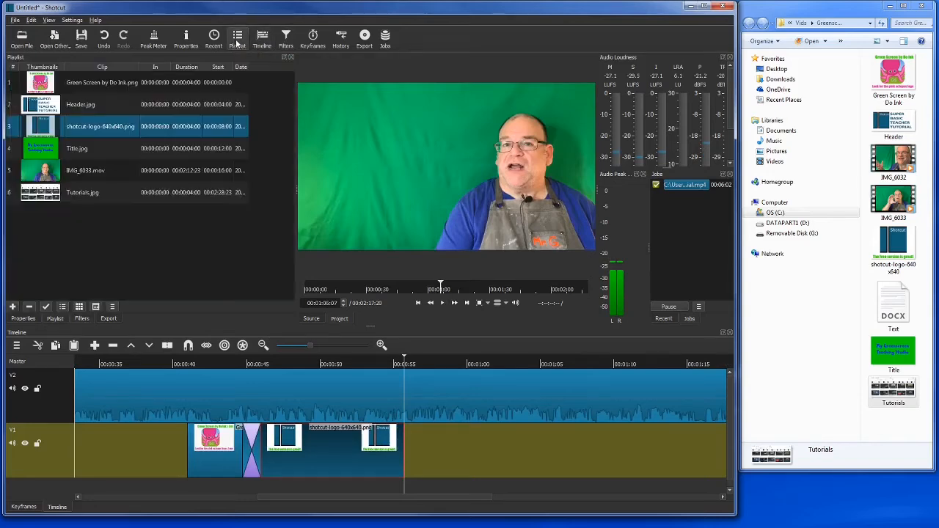
{"action": "left_click_drag", "start_coordinate": [51, 199], "coordinate": [608, 462]}
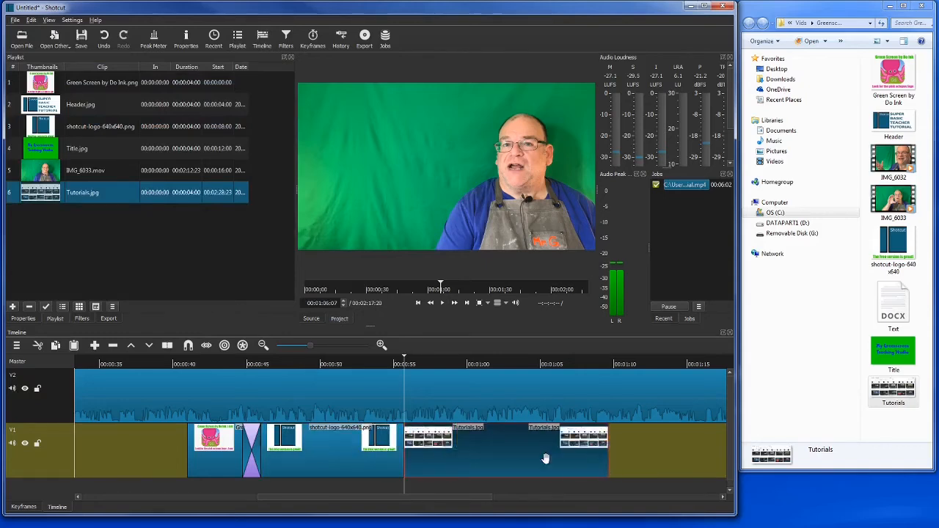
{"action": "left_click_drag", "start_coordinate": [517, 457], "coordinate": [504, 457]}
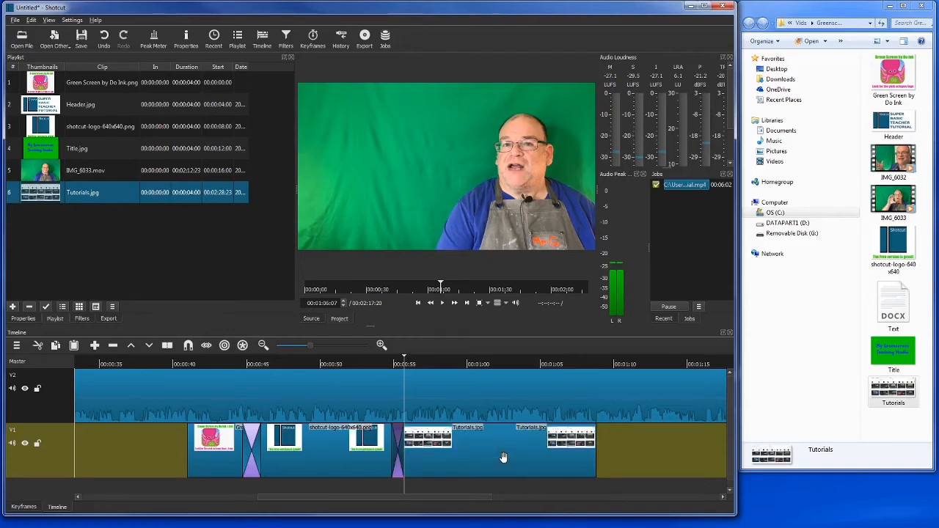
Play on to about 00:01:07:10 and add a Size and Position filter to Tutorials.jpg, sizing it to about 1329 x 597 at position 6, 44
{"action": "left_click", "coordinate": [442, 303]}
{"action": "left_click", "coordinate": [442, 303]}
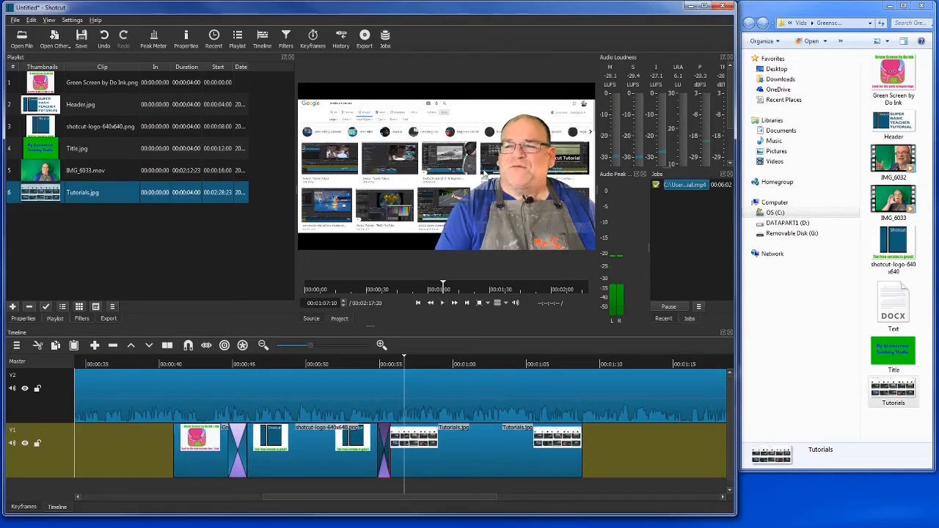
{"action": "left_click", "coordinate": [479, 465]}
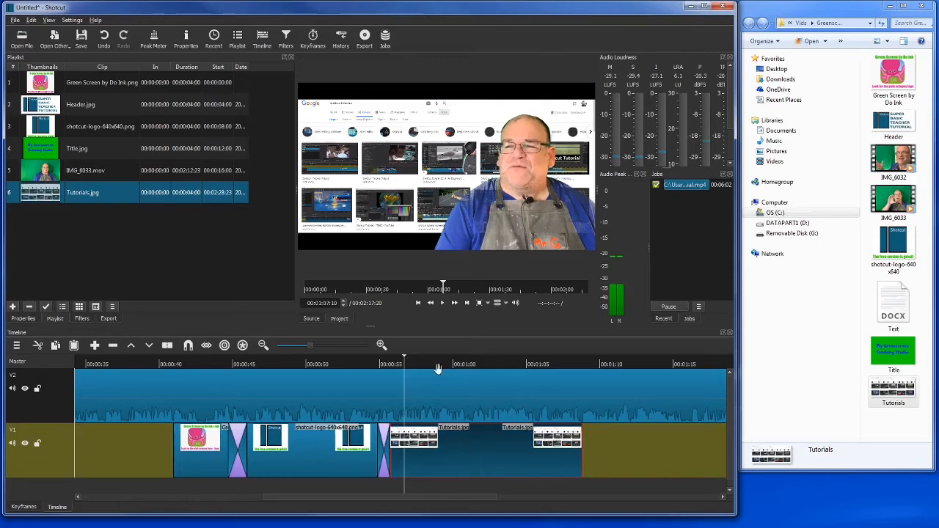
{"action": "left_click", "coordinate": [286, 37]}
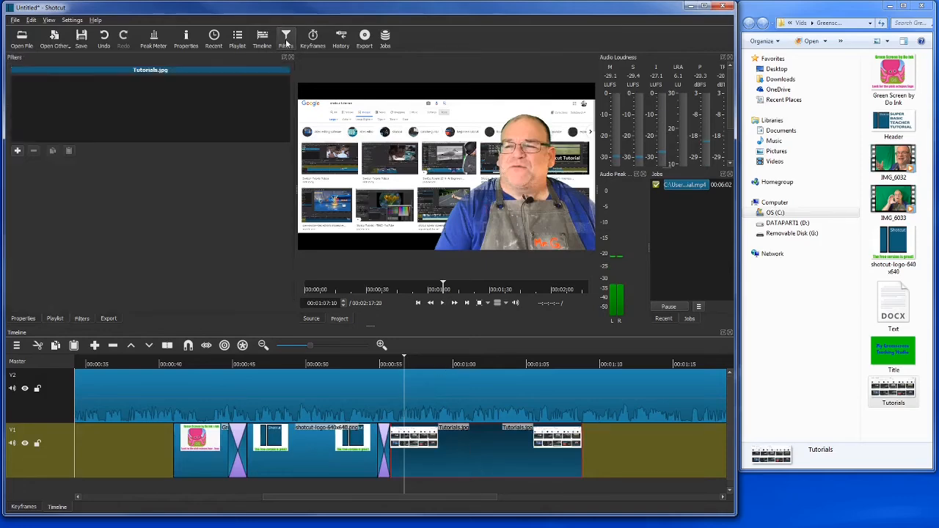
{"action": "left_click", "coordinate": [17, 152]}
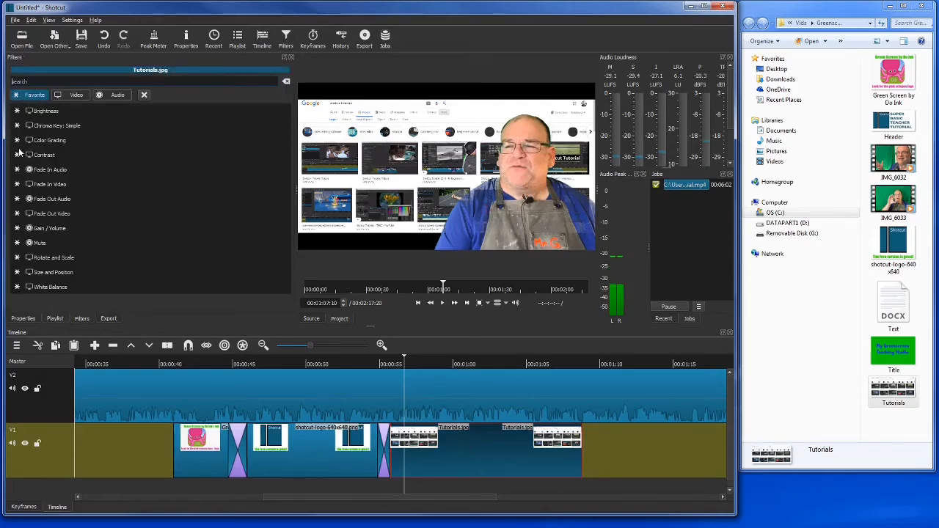
{"action": "left_click", "coordinate": [61, 273]}
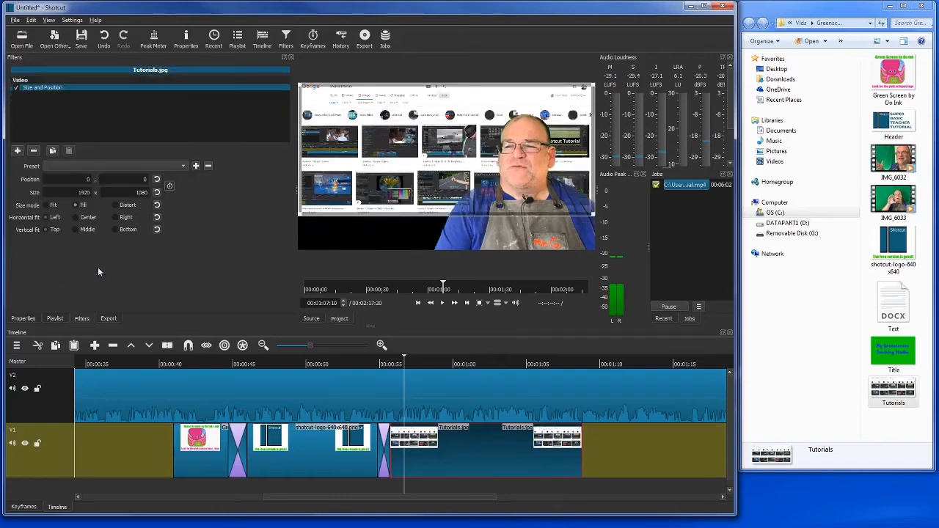
{"action": "left_click_drag", "start_coordinate": [593, 213], "coordinate": [506, 176]}
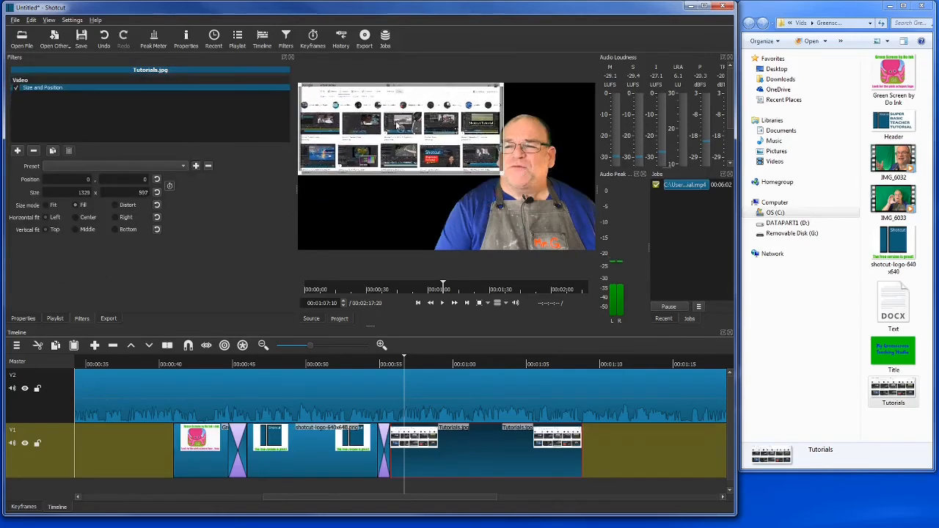
{"action": "left_click_drag", "start_coordinate": [397, 128], "coordinate": [398, 147]}
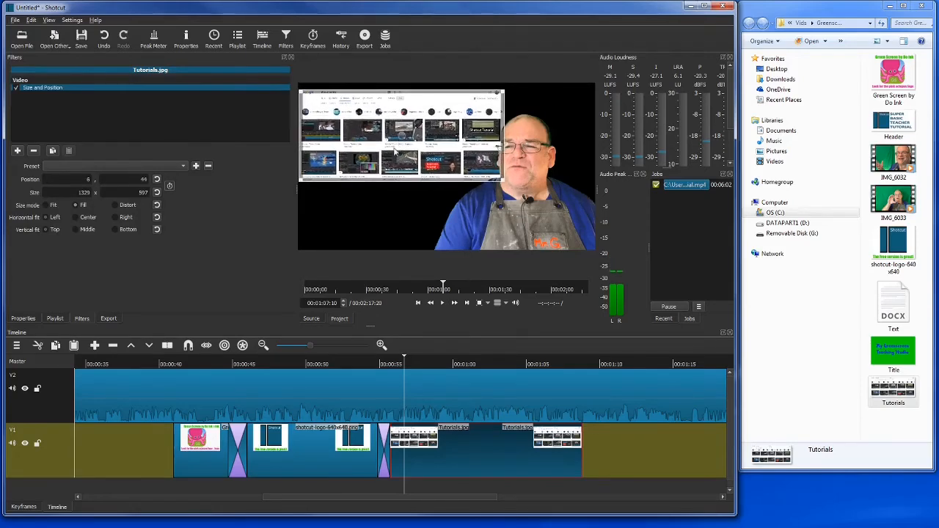
Play on to about 00:01:26:04 and extend the end of the Tutorials.jpg clip to about the playhead
{"action": "left_click", "coordinate": [442, 304]}
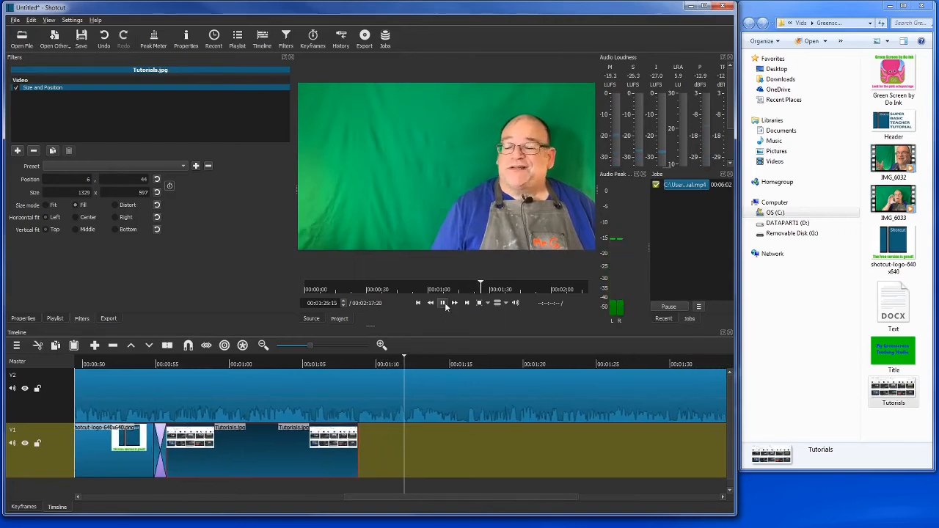
{"action": "left_click", "coordinate": [443, 303]}
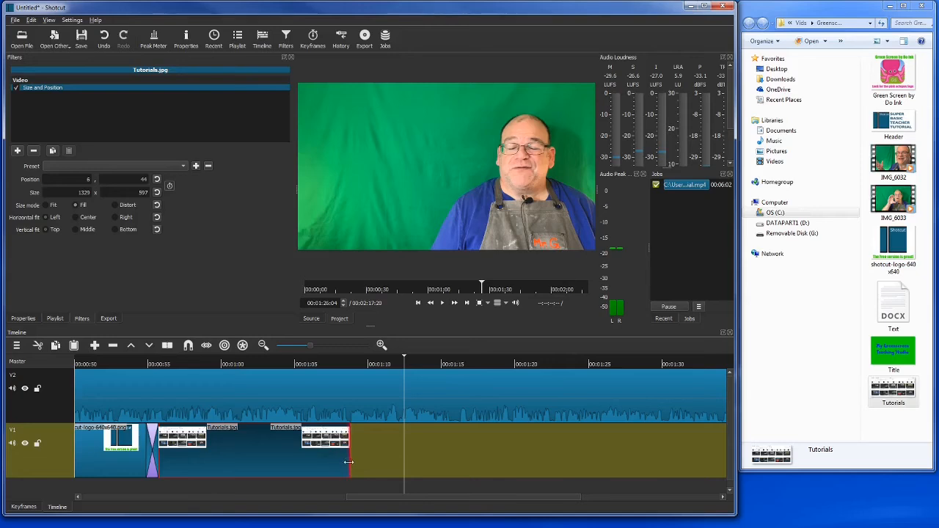
{"action": "left_click_drag", "start_coordinate": [349, 461], "coordinate": [402, 464]}
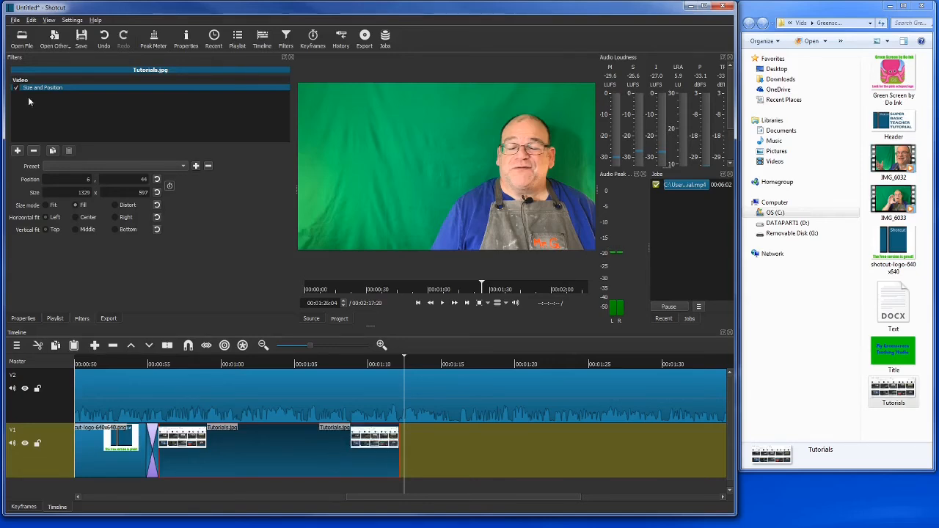
Add a Fade Out Audio filter and a Fade Out Video filter with a duration of 00:00:03:00 to the Tutorials.jpg clip
{"action": "left_click", "coordinate": [17, 151]}
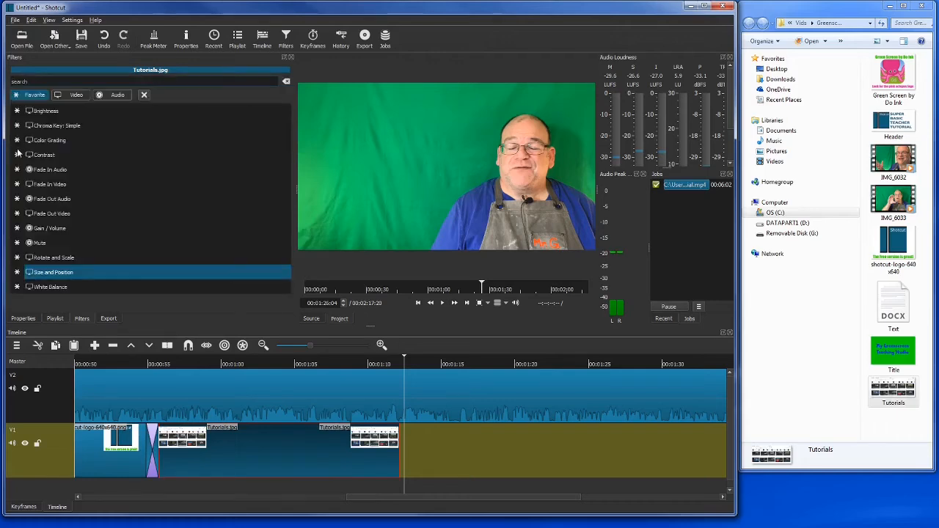
{"action": "left_click", "coordinate": [41, 200]}
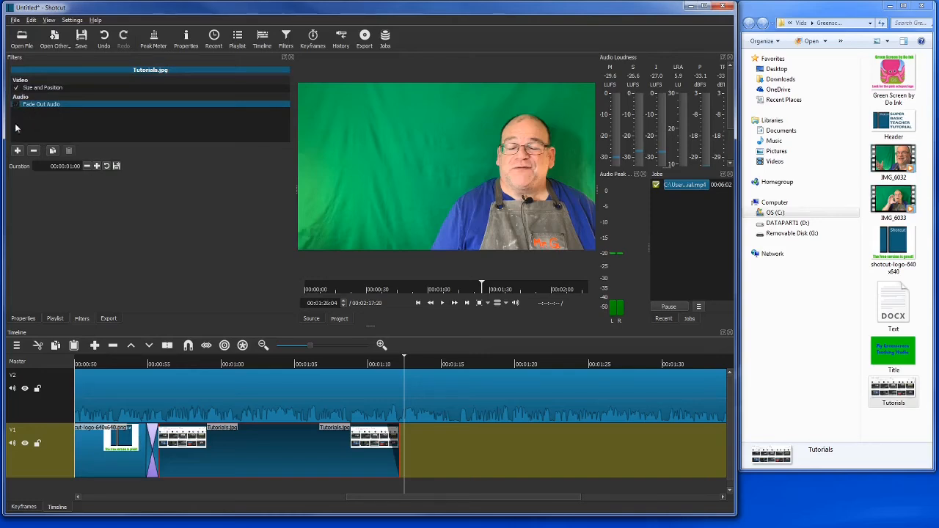
{"action": "left_click", "coordinate": [17, 151]}
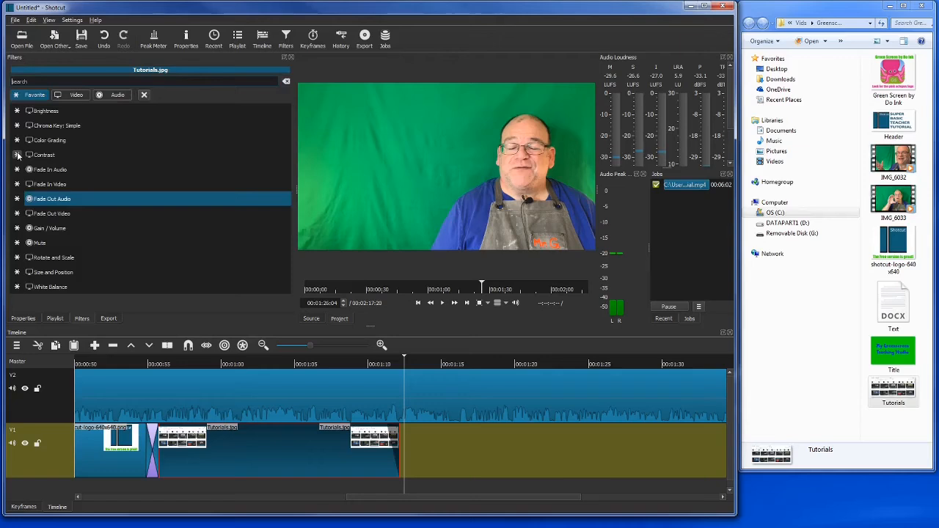
{"action": "left_click", "coordinate": [38, 213]}
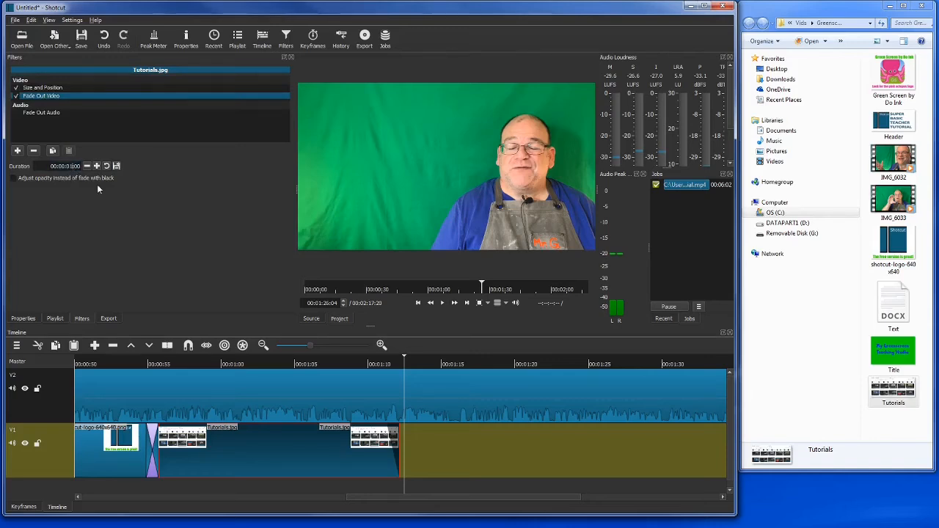
{"action": "key", "text": "BackSpace"}
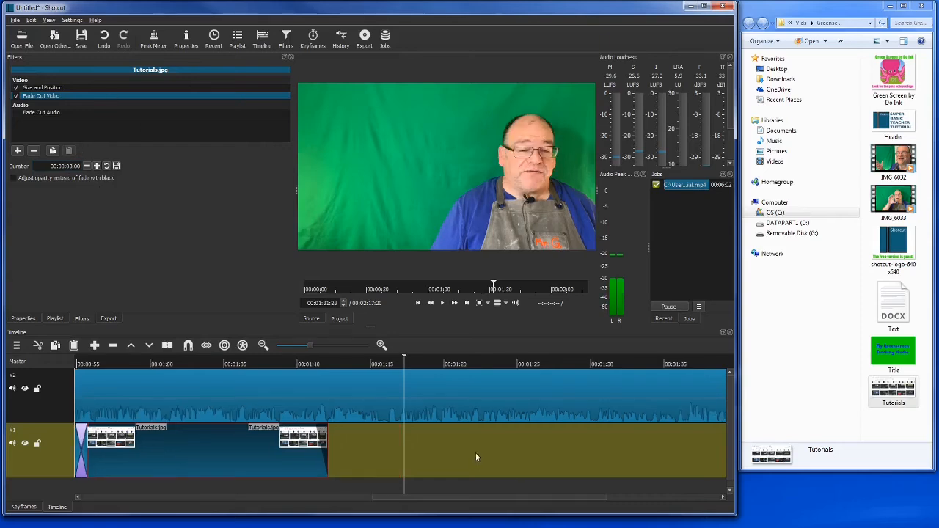
Scrub to about 00:02:04:06 and split the IMG_6033.mov clip on V2 there
{"action": "left_click", "coordinate": [352, 462]}
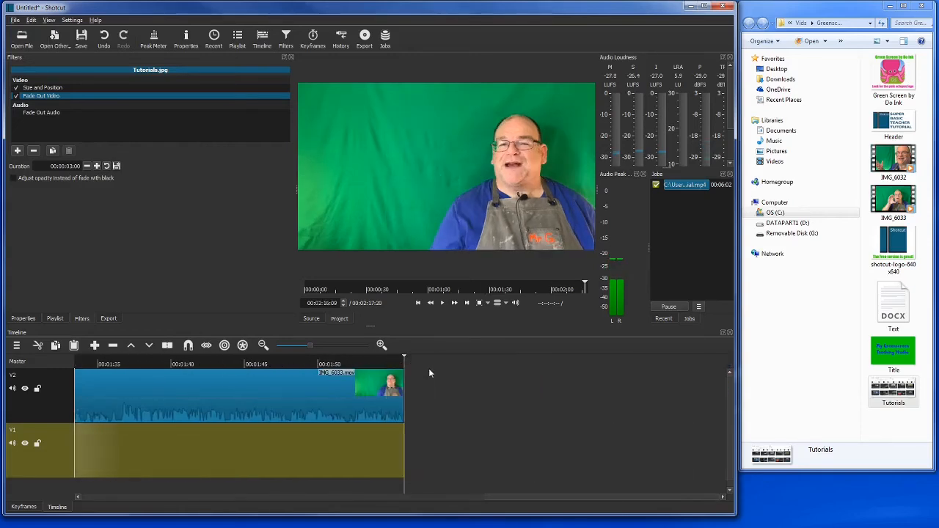
{"action": "scroll", "coordinate": [389, 365], "scroll_direction": "left", "scroll_amount": 10}
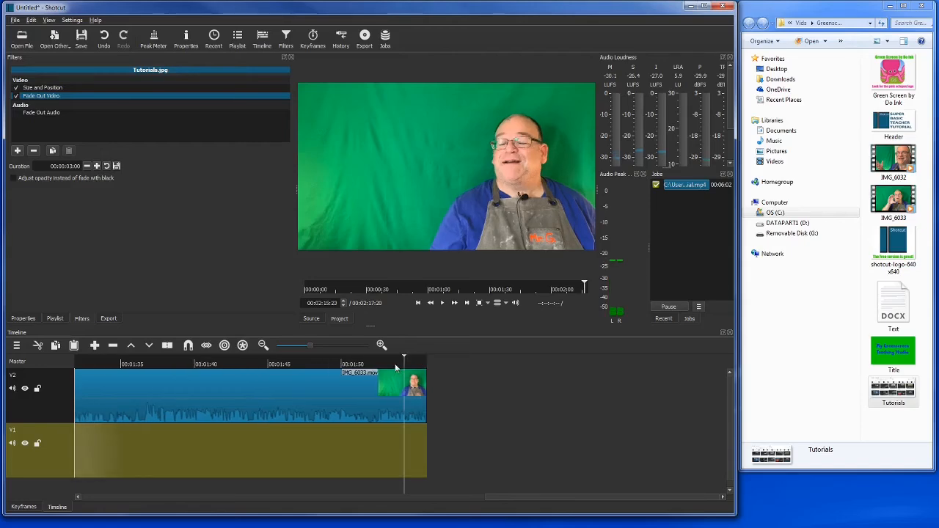
{"action": "scroll", "coordinate": [369, 367], "scroll_direction": "left", "scroll_amount": 10}
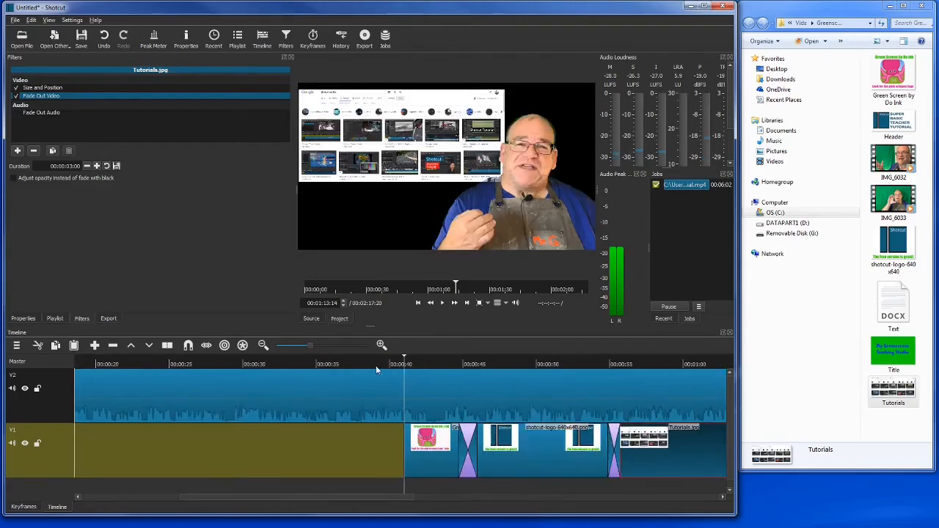
{"action": "left_click", "coordinate": [387, 364]}
{"action": "scroll", "coordinate": [443, 390], "scroll_direction": "right", "scroll_amount": 10}
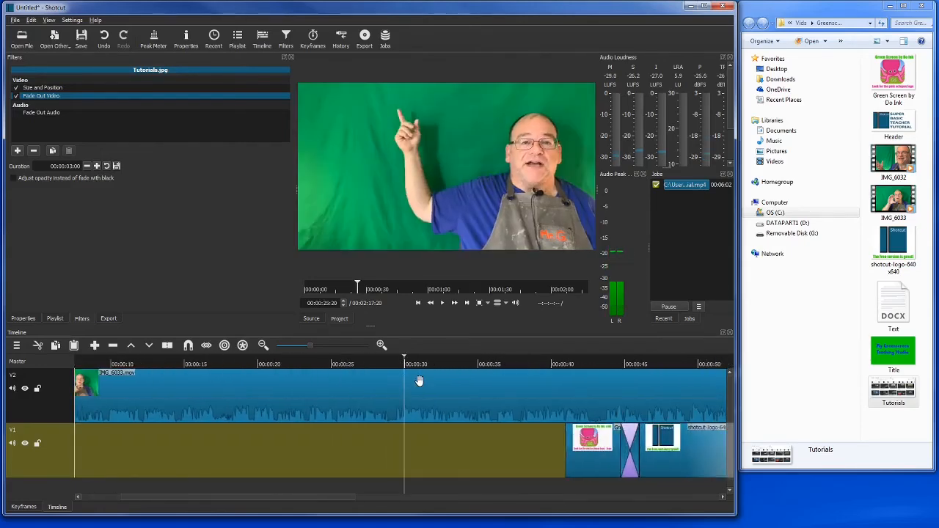
{"action": "scroll", "coordinate": [444, 390], "scroll_direction": "right", "scroll_amount": 20}
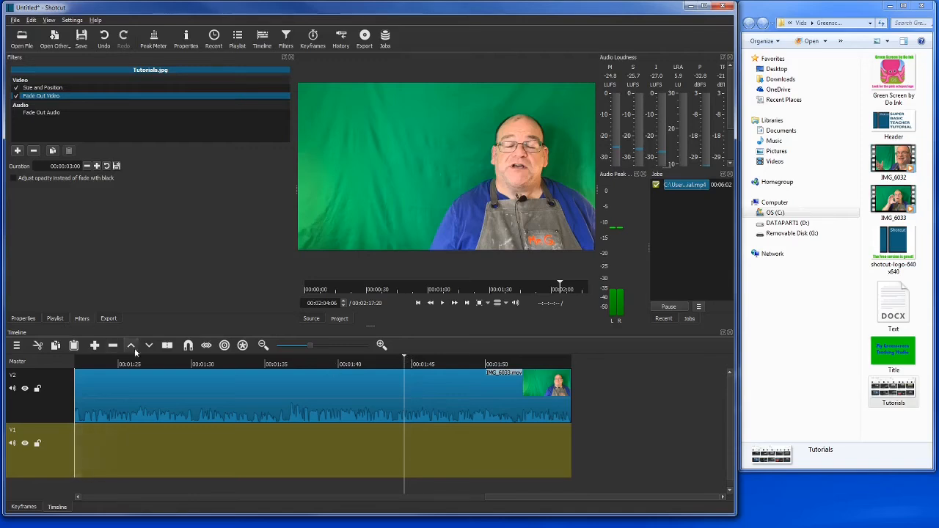
{"action": "left_click", "coordinate": [430, 418]}
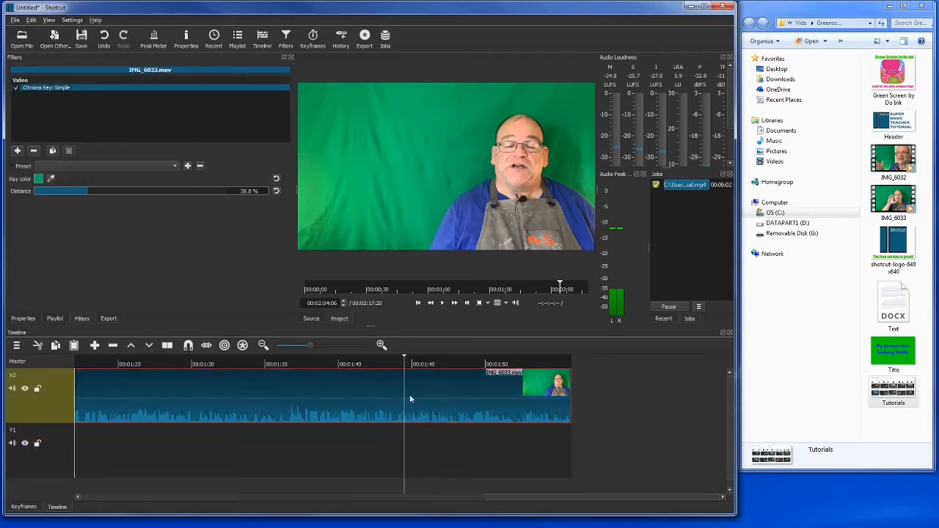
{"action": "left_click", "coordinate": [167, 345]}
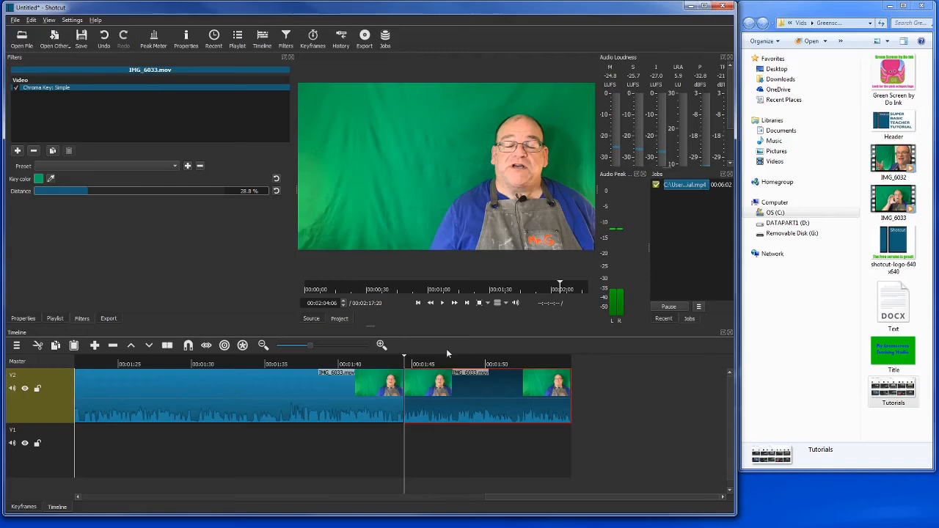
Play on to about 00:02:06:22, split IMG_6033.mov on V2 again, and select the short piece between the two cuts
{"action": "left_click", "coordinate": [443, 304]}
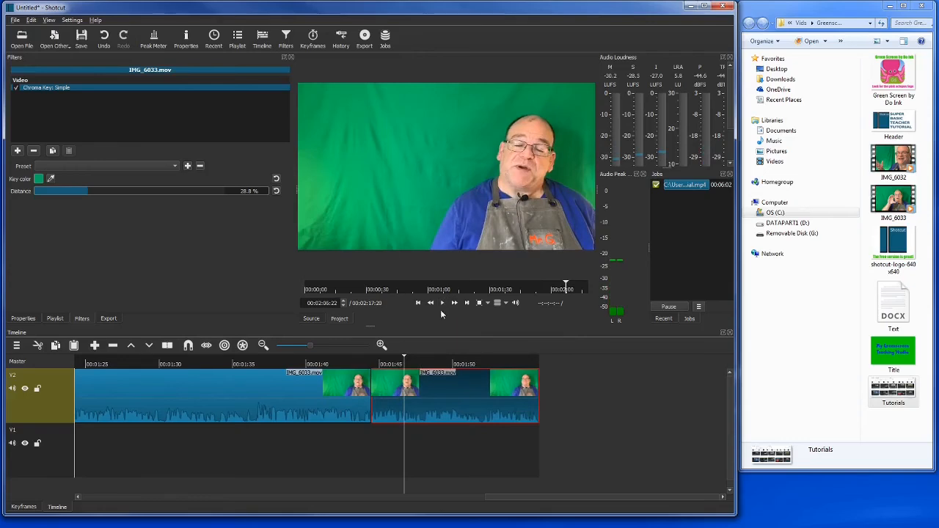
{"action": "left_click", "coordinate": [167, 345]}
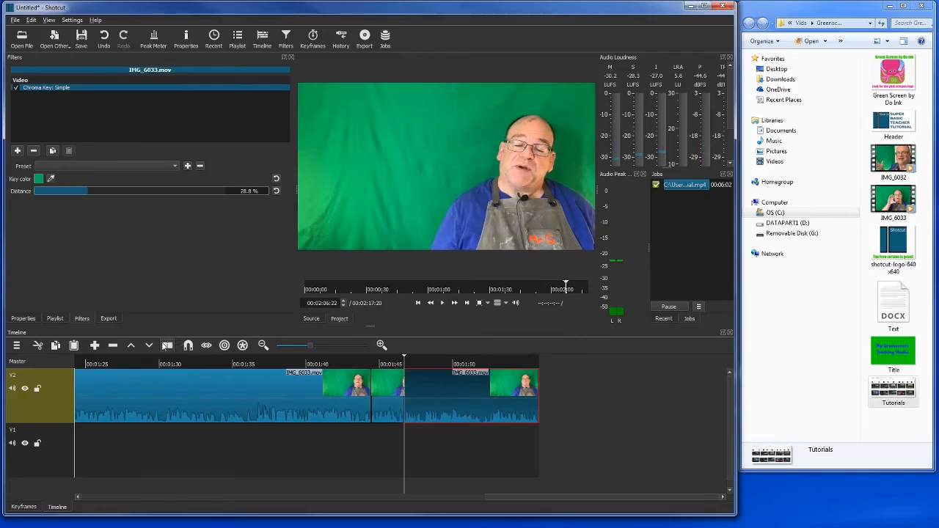
{"action": "left_click", "coordinate": [389, 406]}
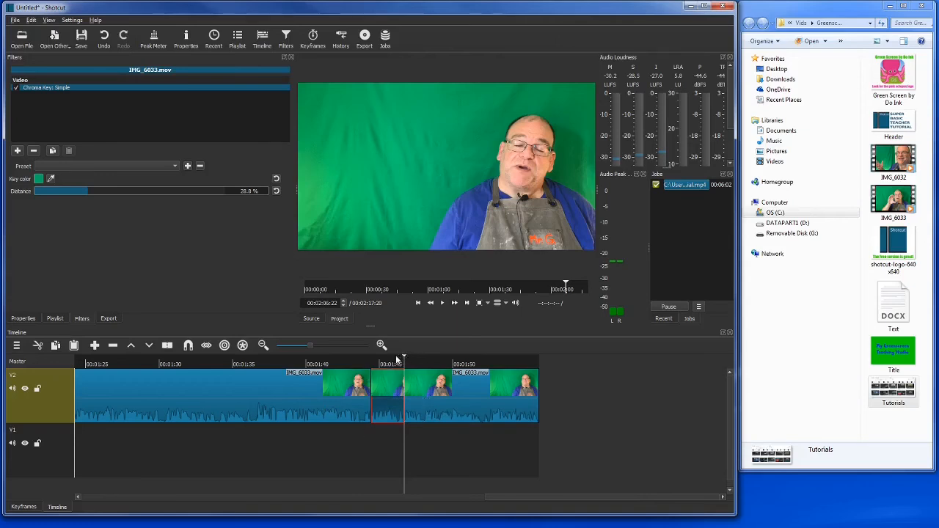
Scrub back through the timeline to the Green Screen by Do Ink.png image and return to near the end to review the edit
{"action": "scroll", "coordinate": [402, 360], "scroll_direction": "left", "scroll_amount": 1}
{"action": "scroll", "coordinate": [402, 360], "scroll_direction": "left", "scroll_amount": 10}
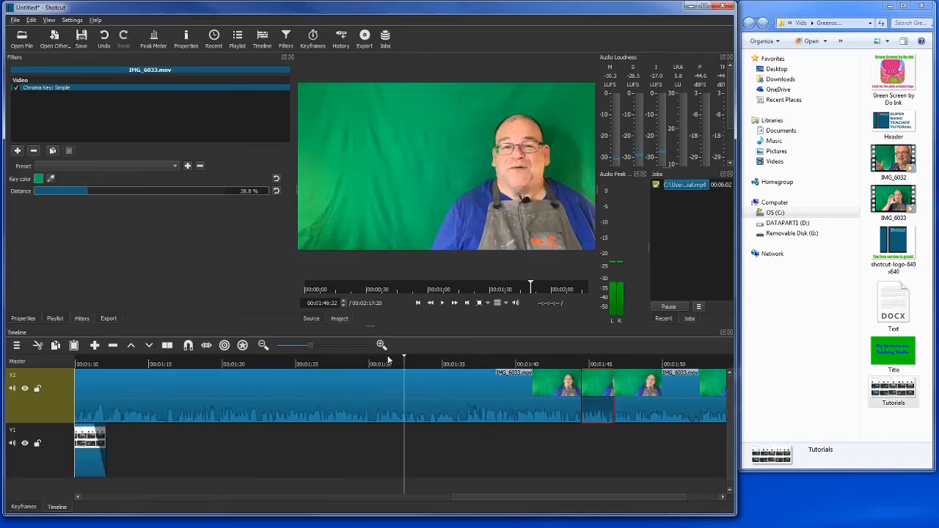
{"action": "scroll", "coordinate": [383, 359], "scroll_direction": "left", "scroll_amount": 12}
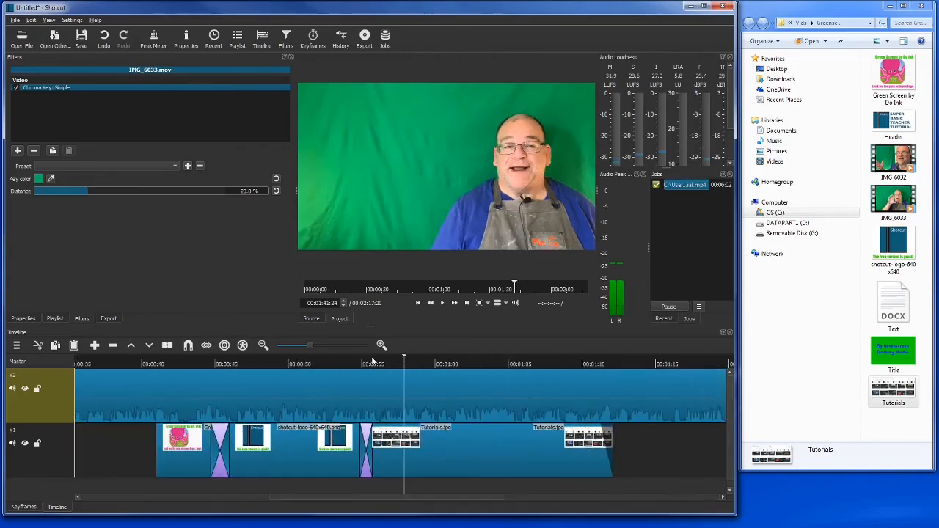
{"action": "scroll", "coordinate": [369, 362], "scroll_direction": "left", "scroll_amount": 2}
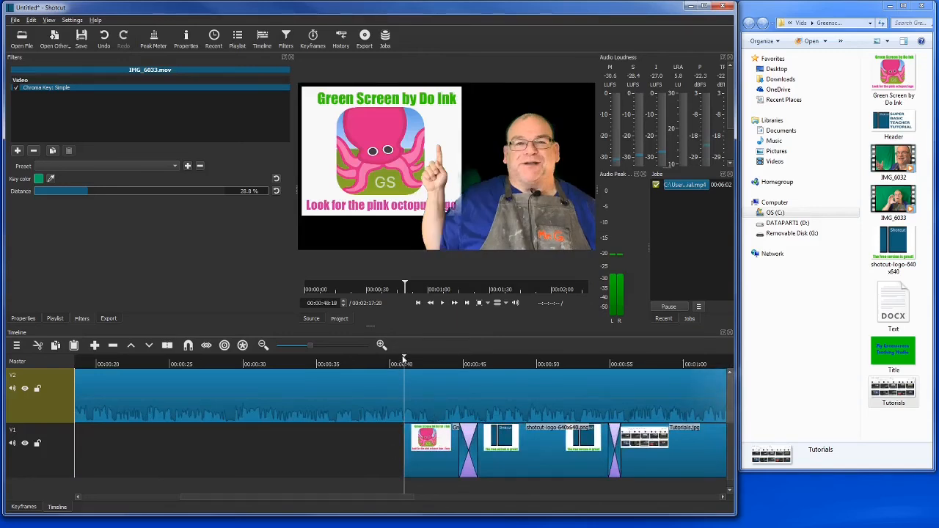
{"action": "scroll", "coordinate": [415, 362], "scroll_direction": "right", "scroll_amount": 4}
{"action": "scroll", "coordinate": [416, 363], "scroll_direction": "right", "scroll_amount": 15}
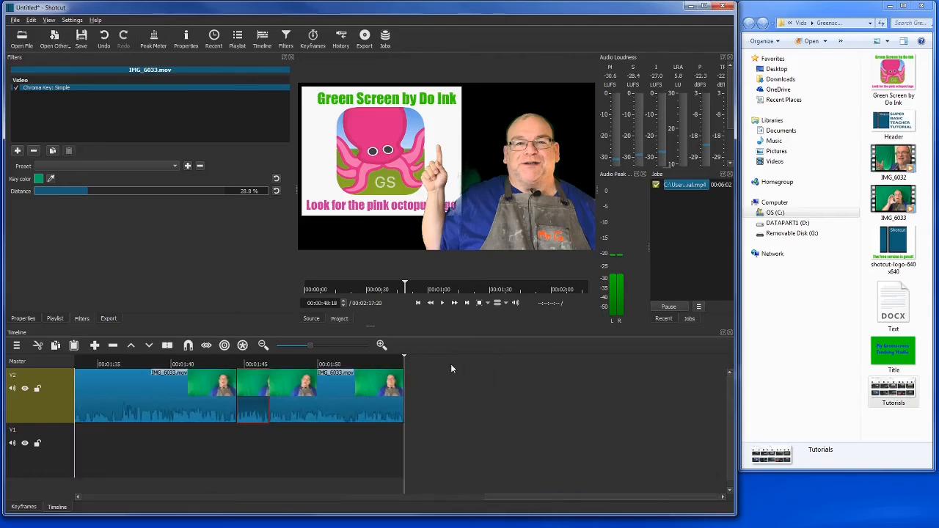
{"action": "left_click", "coordinate": [450, 364]}
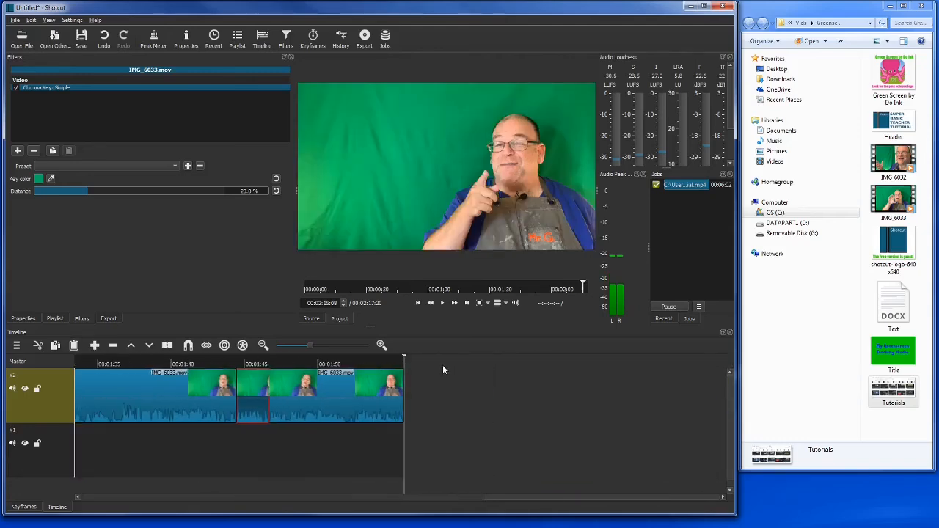
Try a playback speed of 2x on the last piece of IMG_6033.mov on V2 and undo the change
{"action": "left_click", "coordinate": [317, 407]}
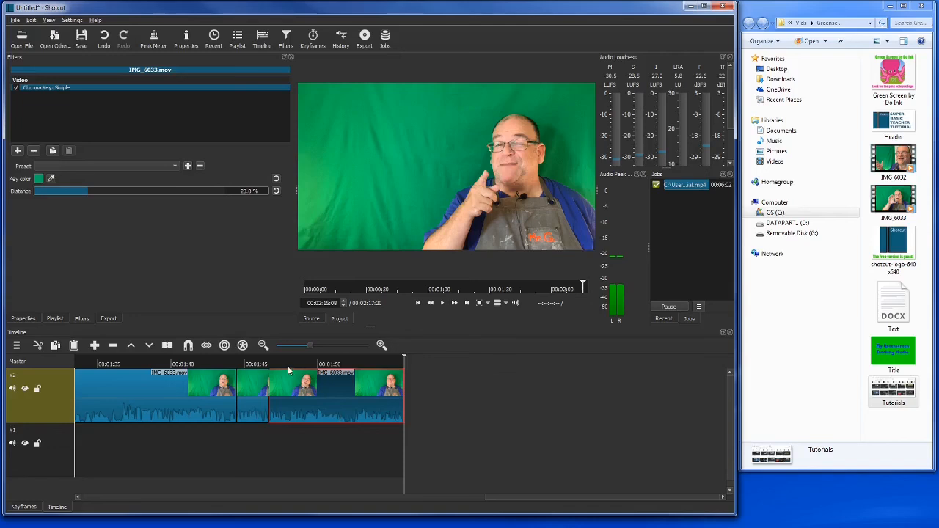
{"action": "left_click", "coordinate": [186, 40]}
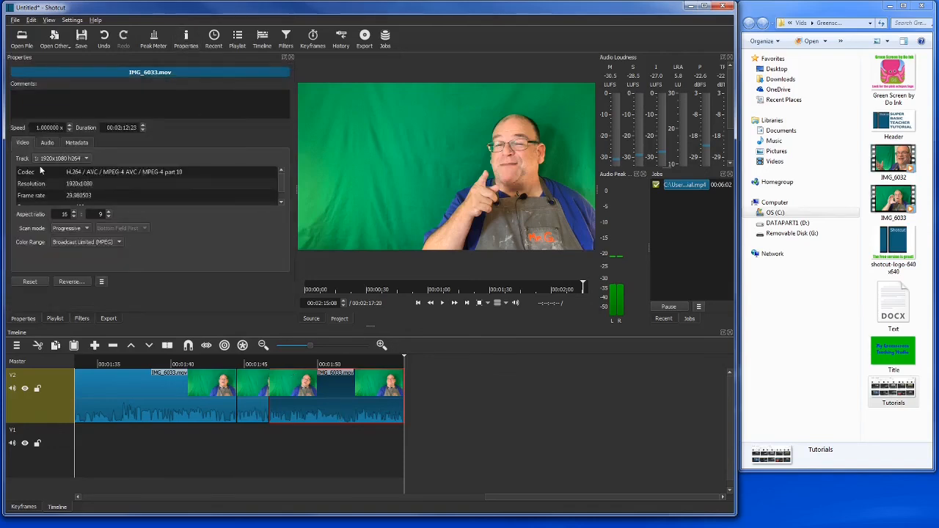
{"action": "left_click", "coordinate": [39, 128]}
{"action": "left_click", "coordinate": [334, 418]}
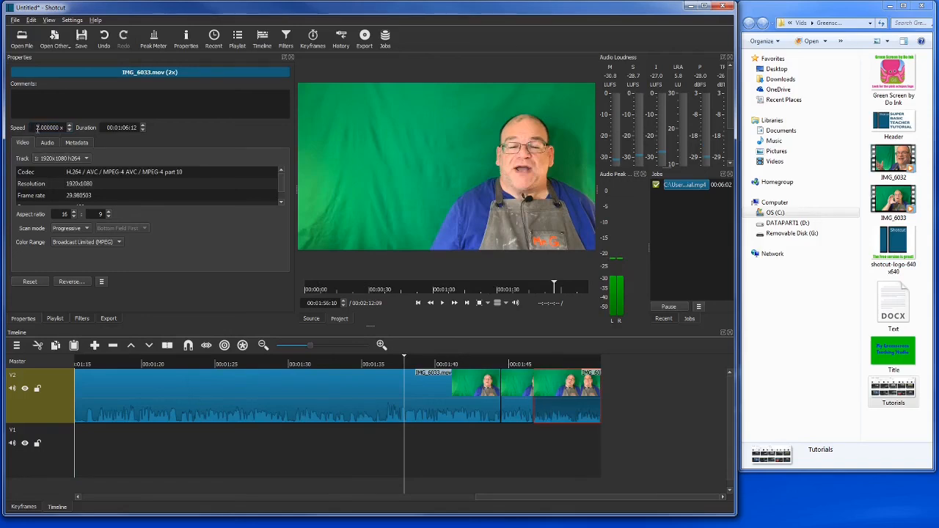
{"action": "left_click", "coordinate": [105, 36]}
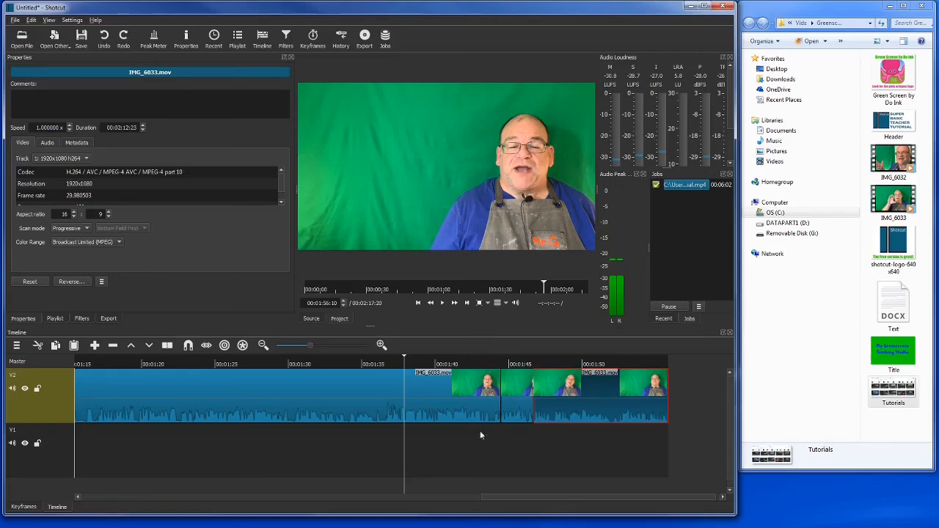
{"action": "left_click_drag", "start_coordinate": [489, 499], "coordinate": [441, 488]}
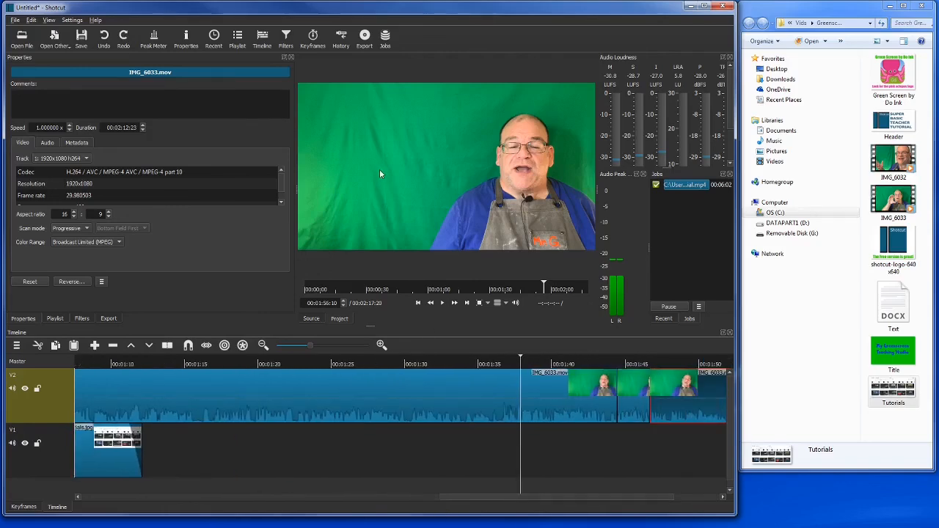